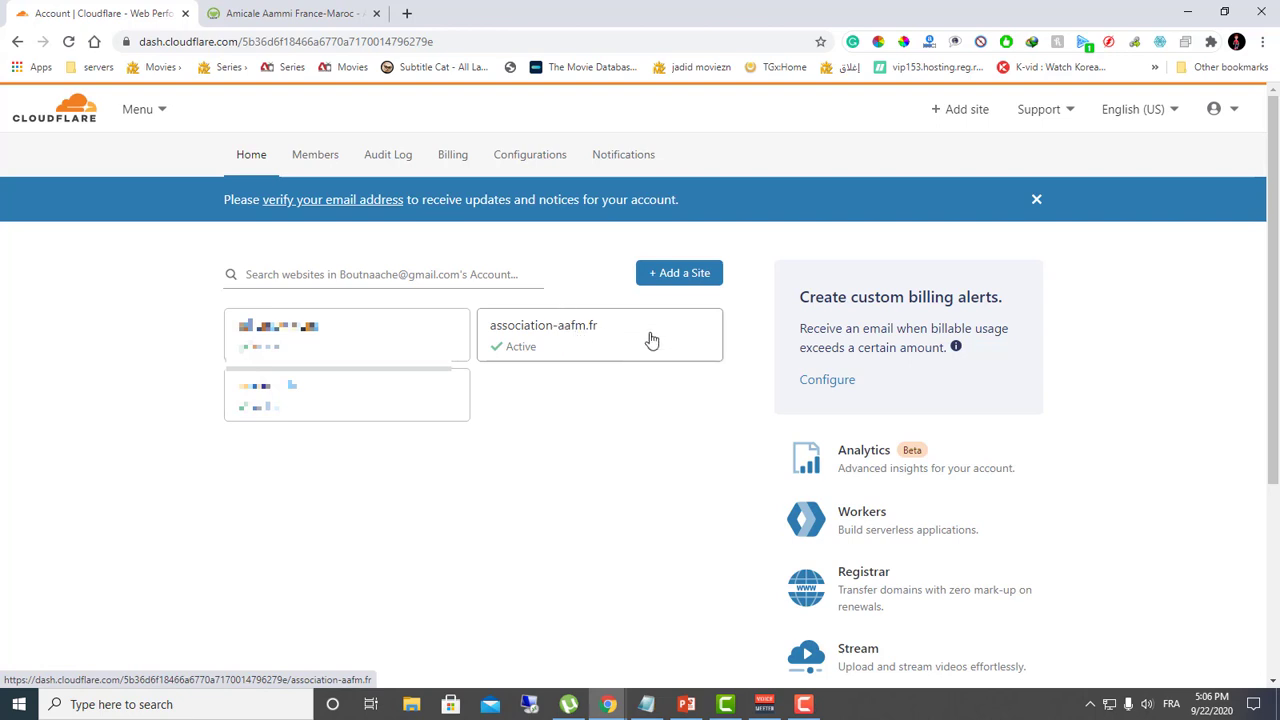
- Open the association-aafm.fr site card from the account Home page
{"action": "left_click", "coordinate": [589, 337]}
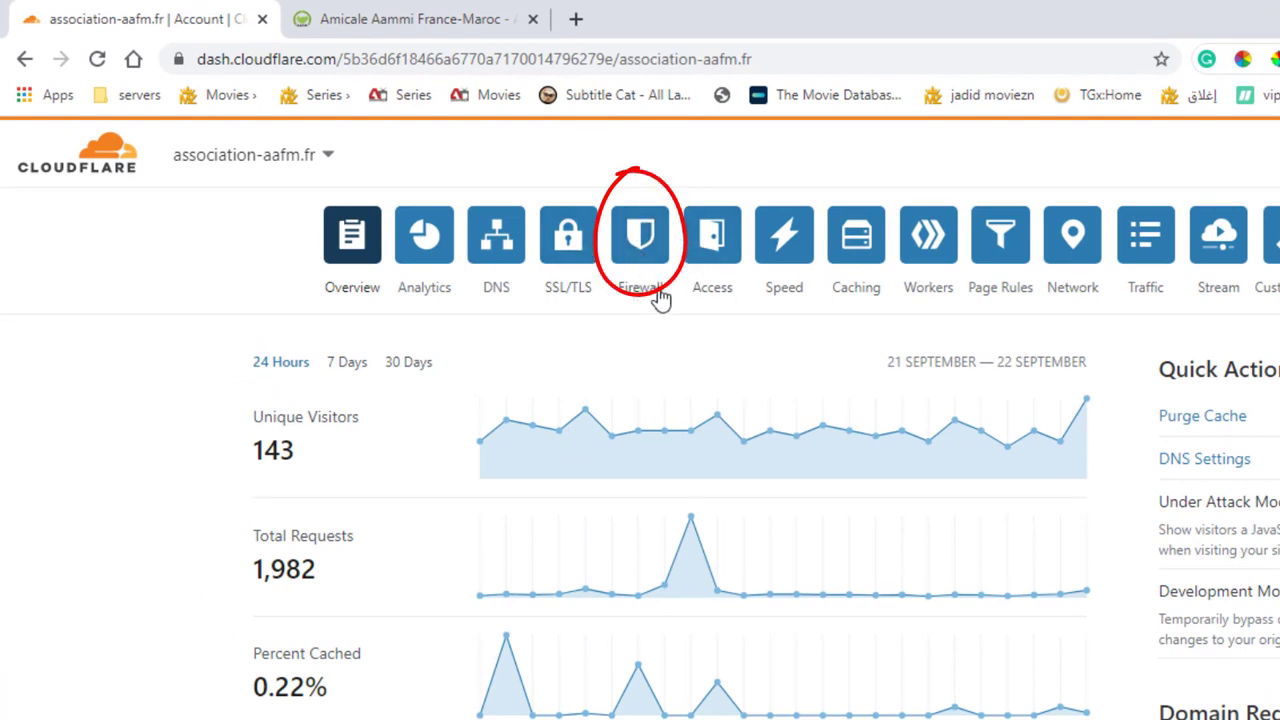
- Open Firewall events, start a filter on the IP field, and open a blank browser tab
{"action": "left_click", "coordinate": [654, 258]}
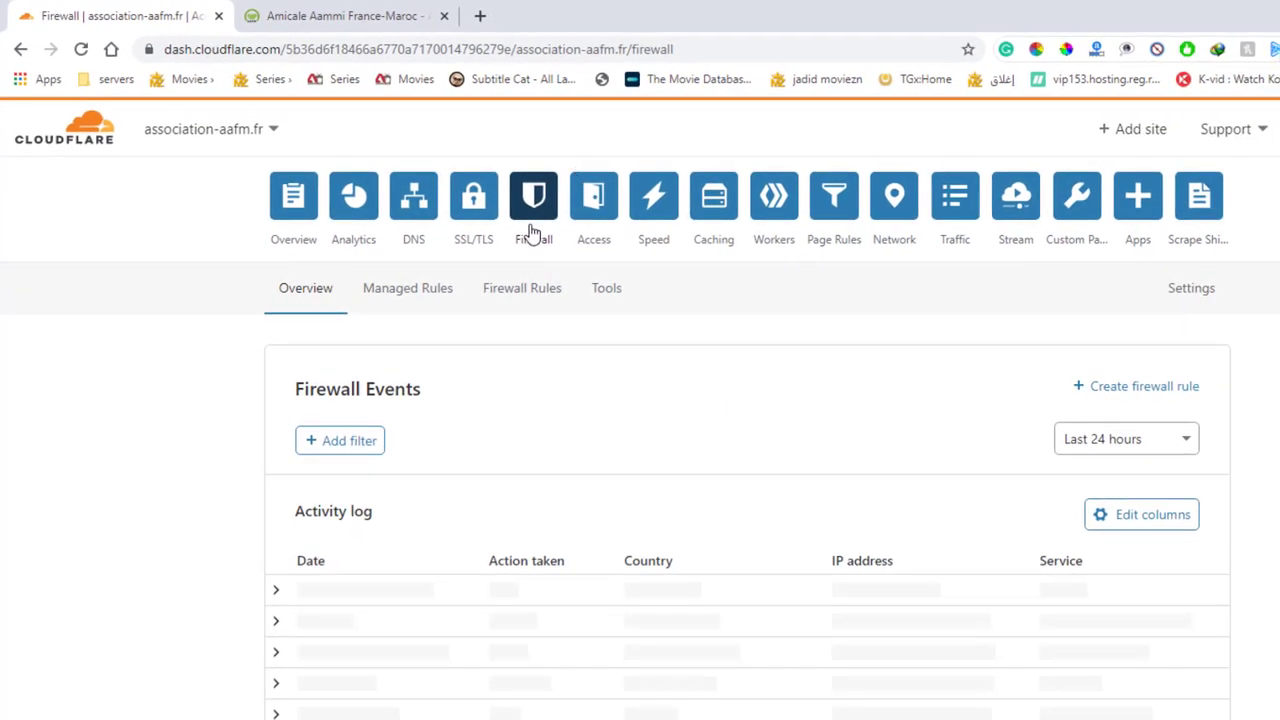
{"action": "left_click", "coordinate": [349, 452]}
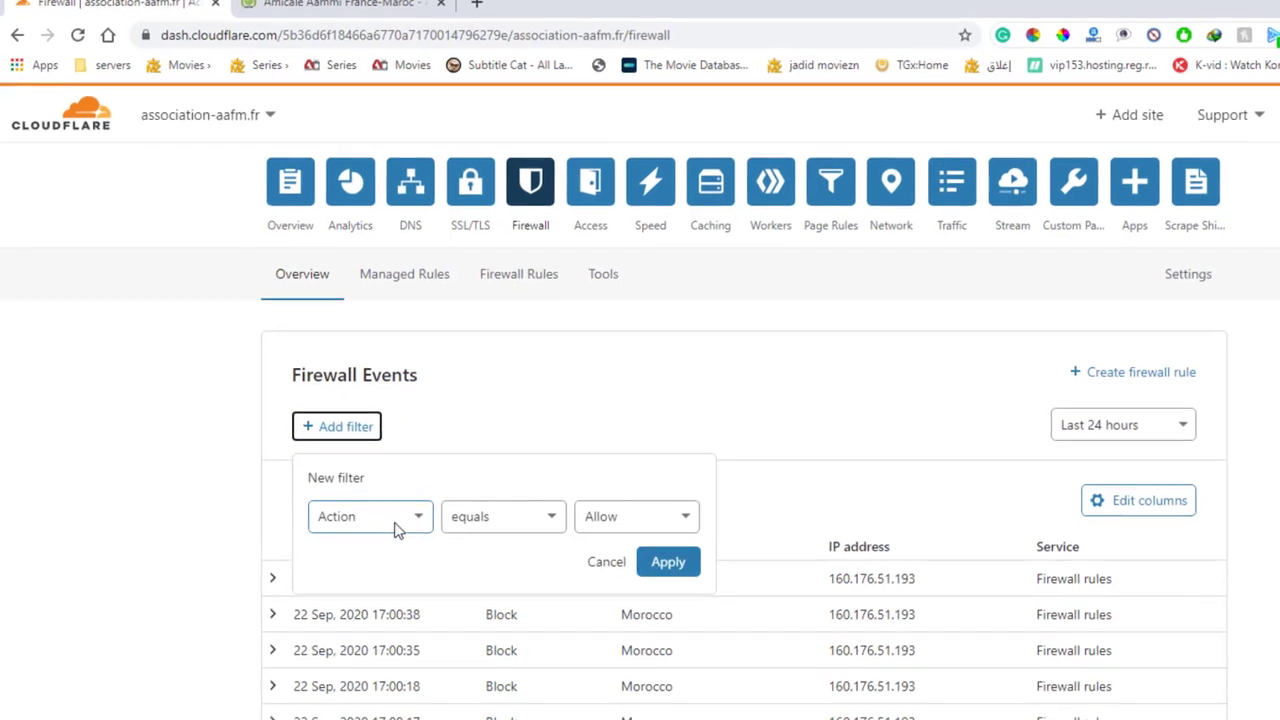
{"action": "left_click", "coordinate": [395, 528]}
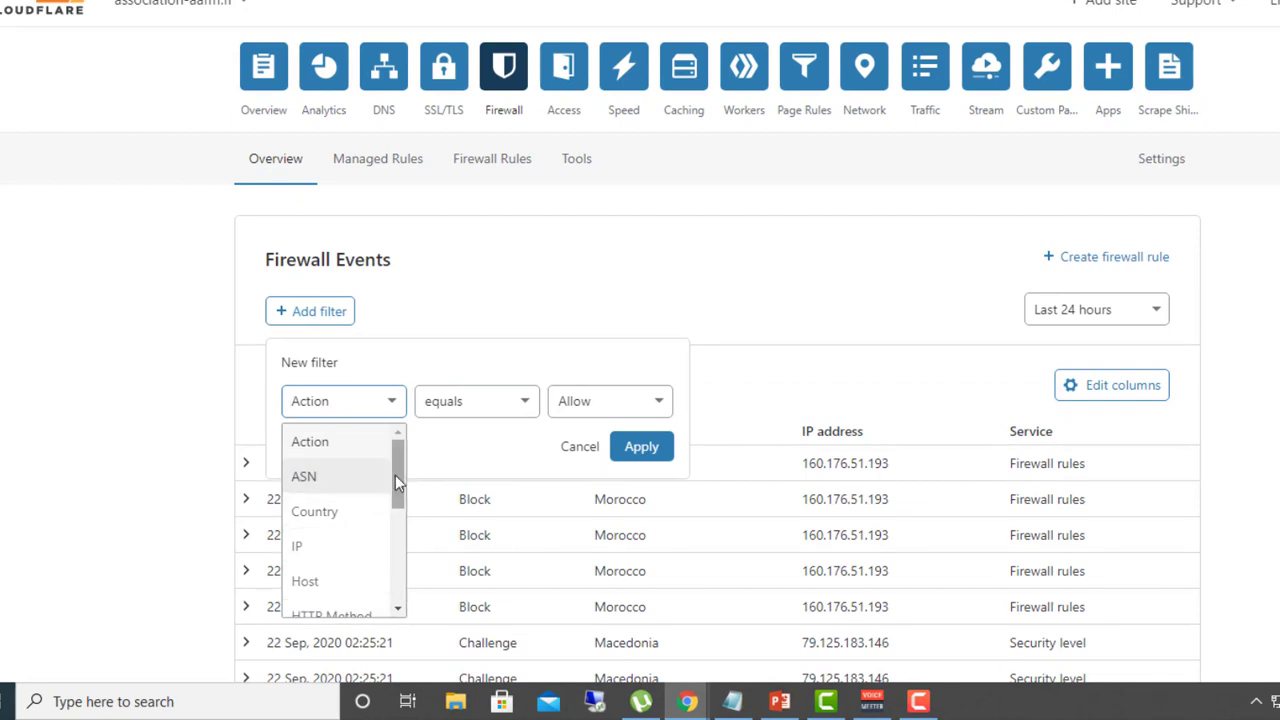
{"action": "scroll", "coordinate": [397, 500], "scroll_direction": "down", "scroll_amount": 1}
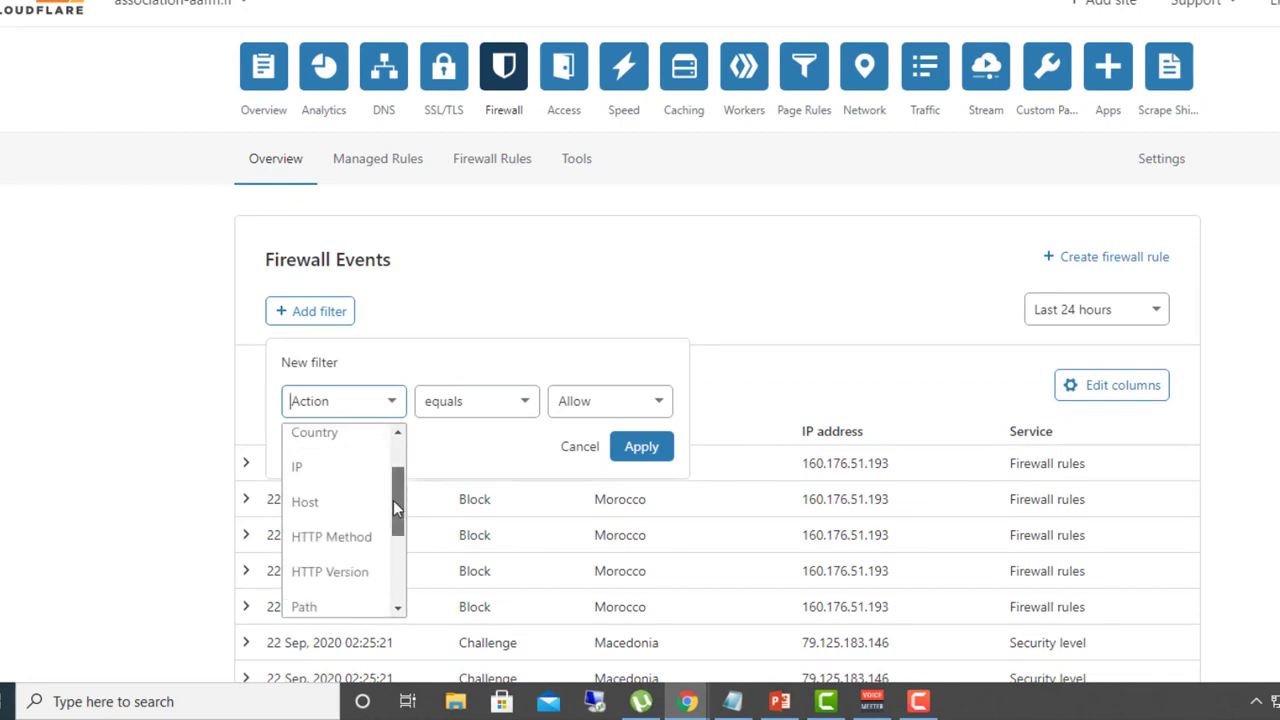
{"action": "left_click", "coordinate": [314, 468]}
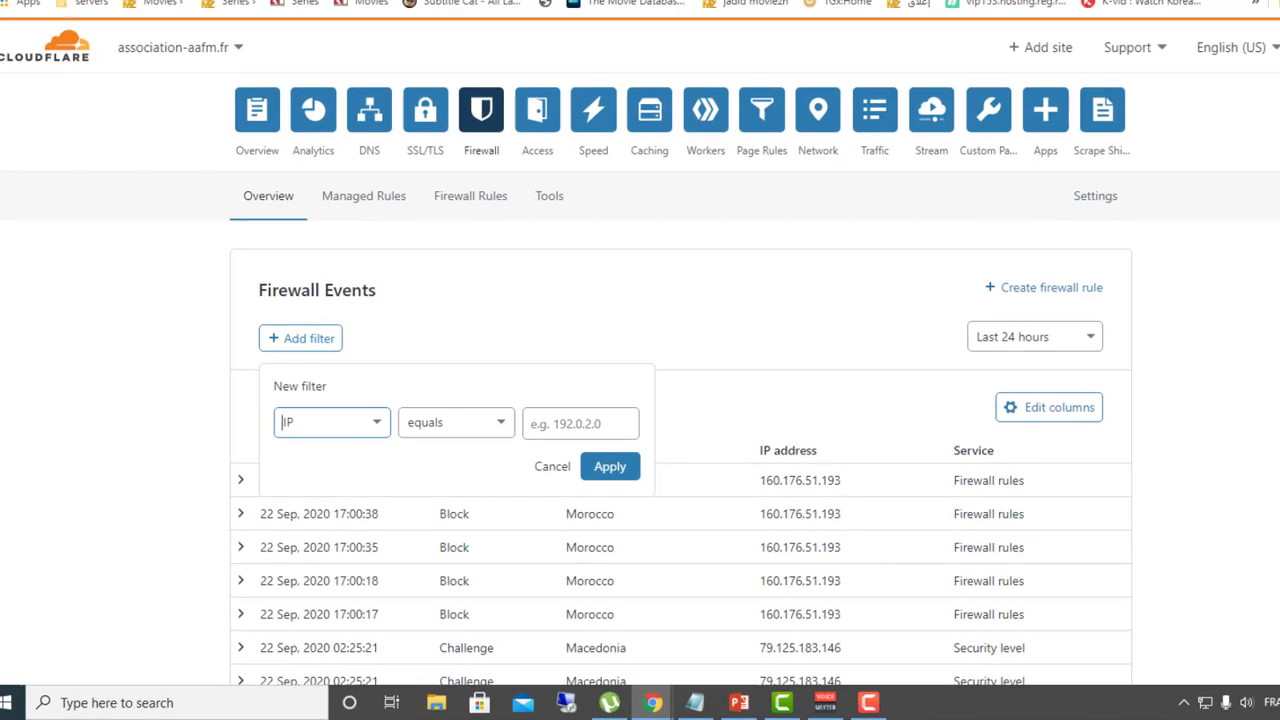
{"action": "left_click", "coordinate": [414, 12]}
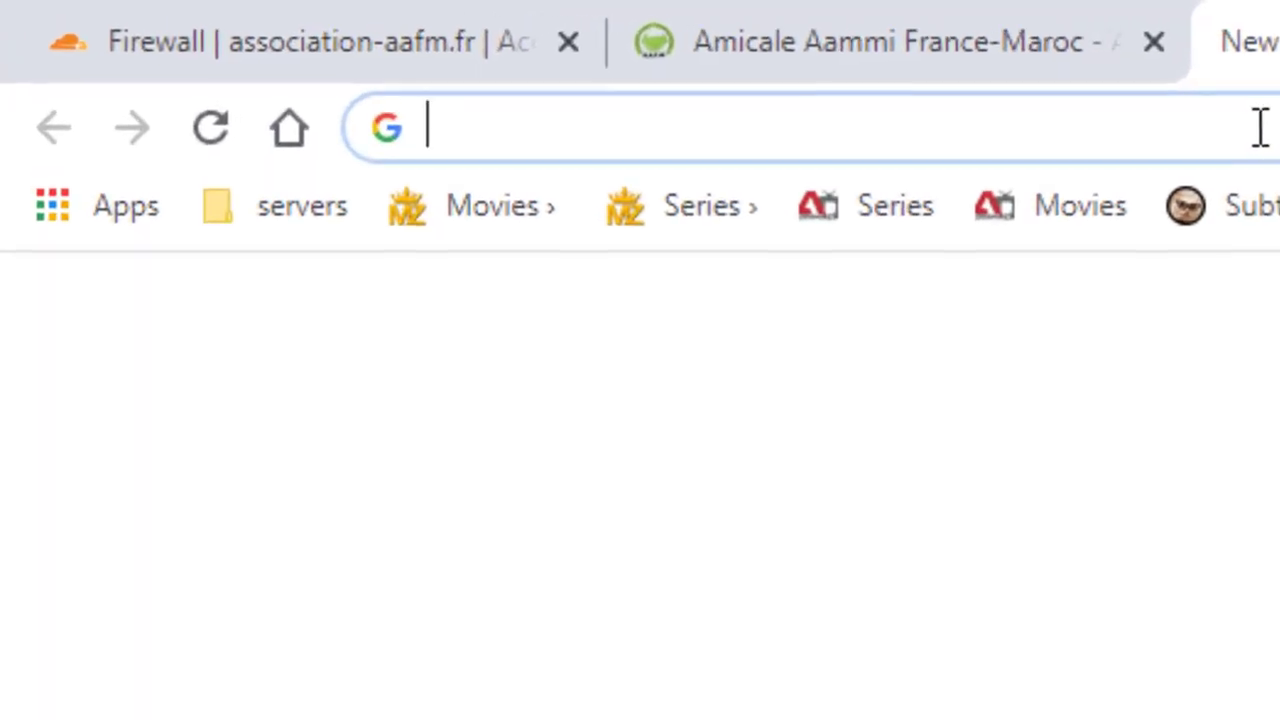
- Search Google for 'what is my ip address', copy the public IP, and return to the Cloudflare filter
{"action": "type", "text": "what is my ip address"}
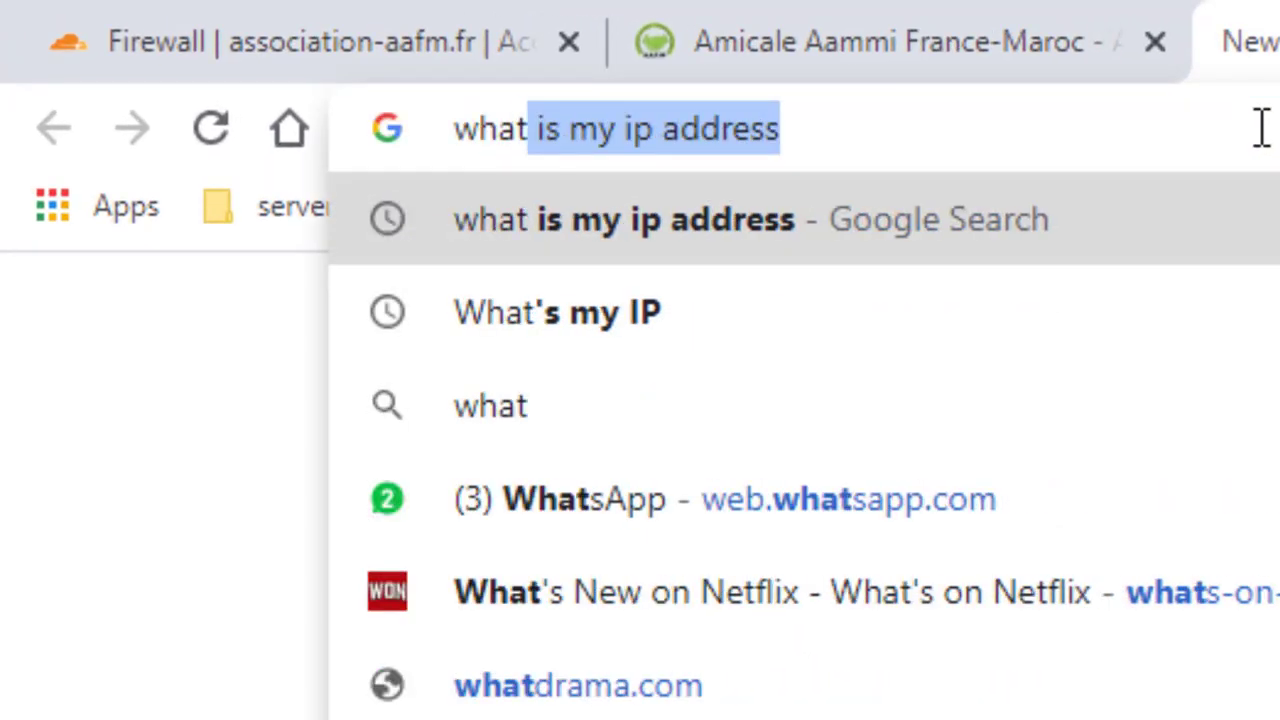
{"action": "key", "text": "Return"}
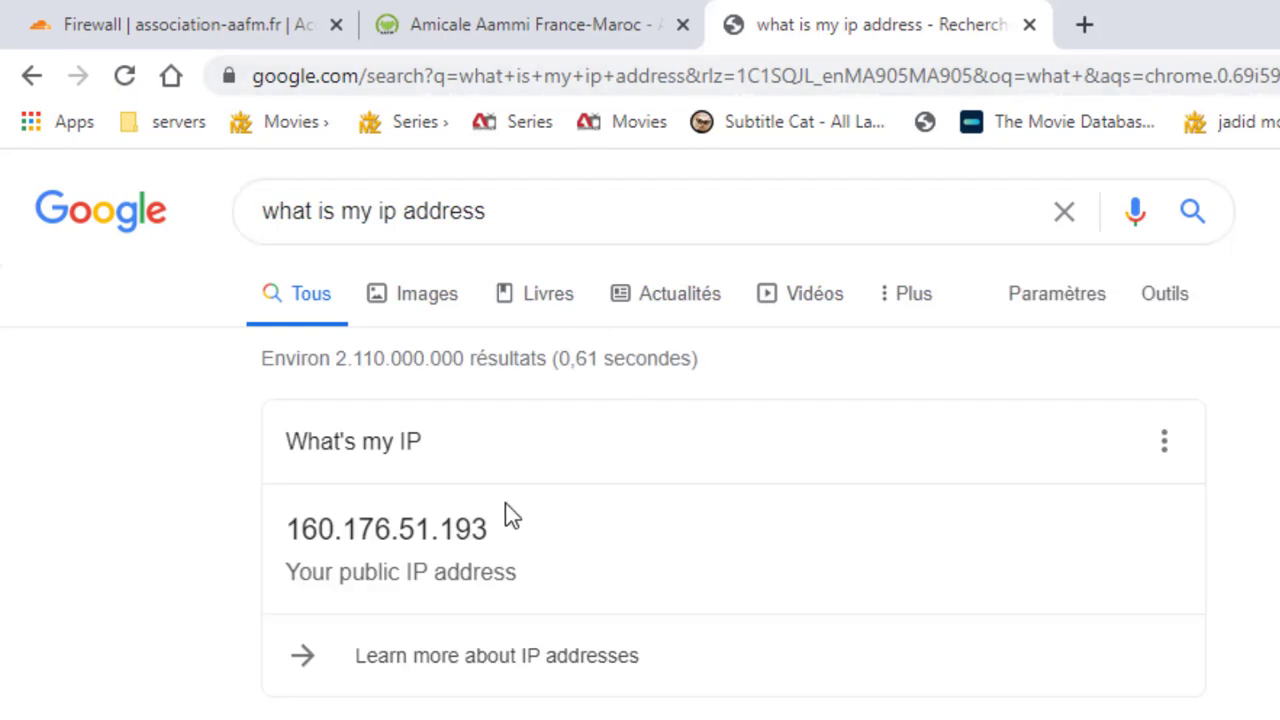
{"action": "double_click", "coordinate": [290, 529]}
{"action": "key", "text": "ctrl+c"}
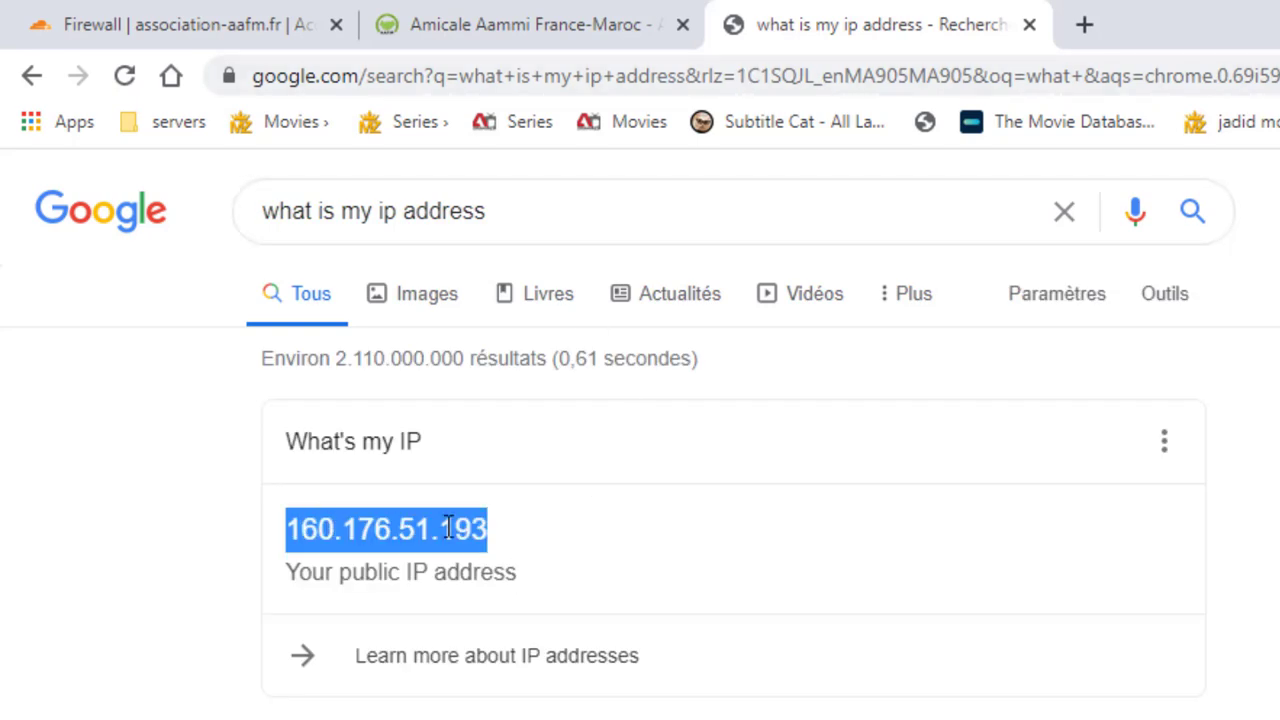
{"action": "left_click", "coordinate": [560, 24]}
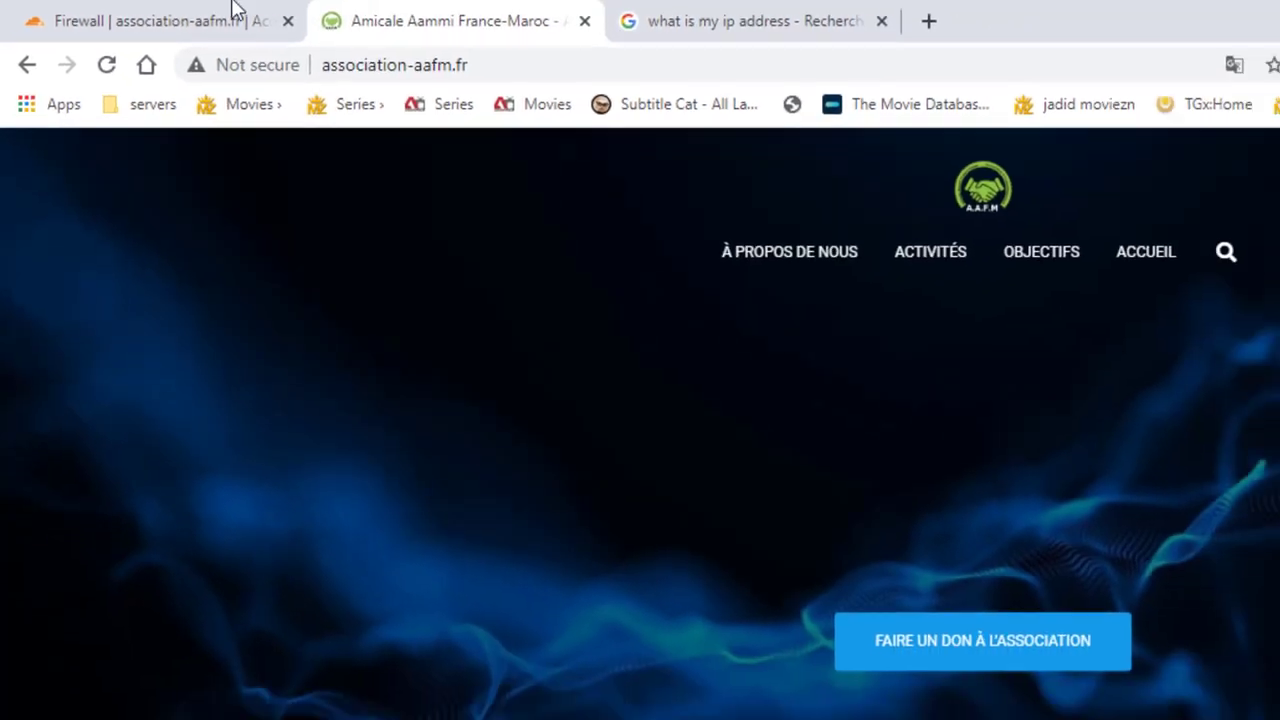
{"action": "left_click", "coordinate": [233, 10]}
{"action": "left_click", "coordinate": [831, 700]}
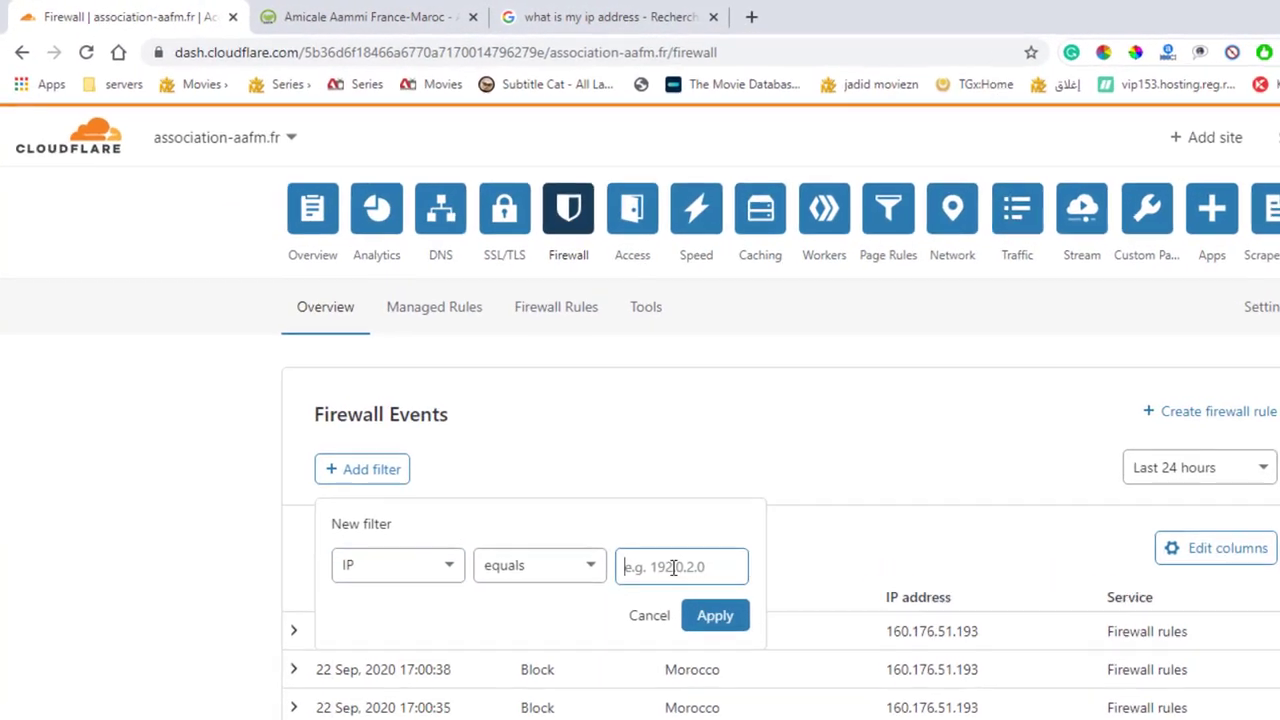
- Paste the public IP as the filter value, keep the operator on equals, and apply it
{"action": "key", "text": "ctrl+v"}
{"action": "left_click", "coordinate": [574, 579]}
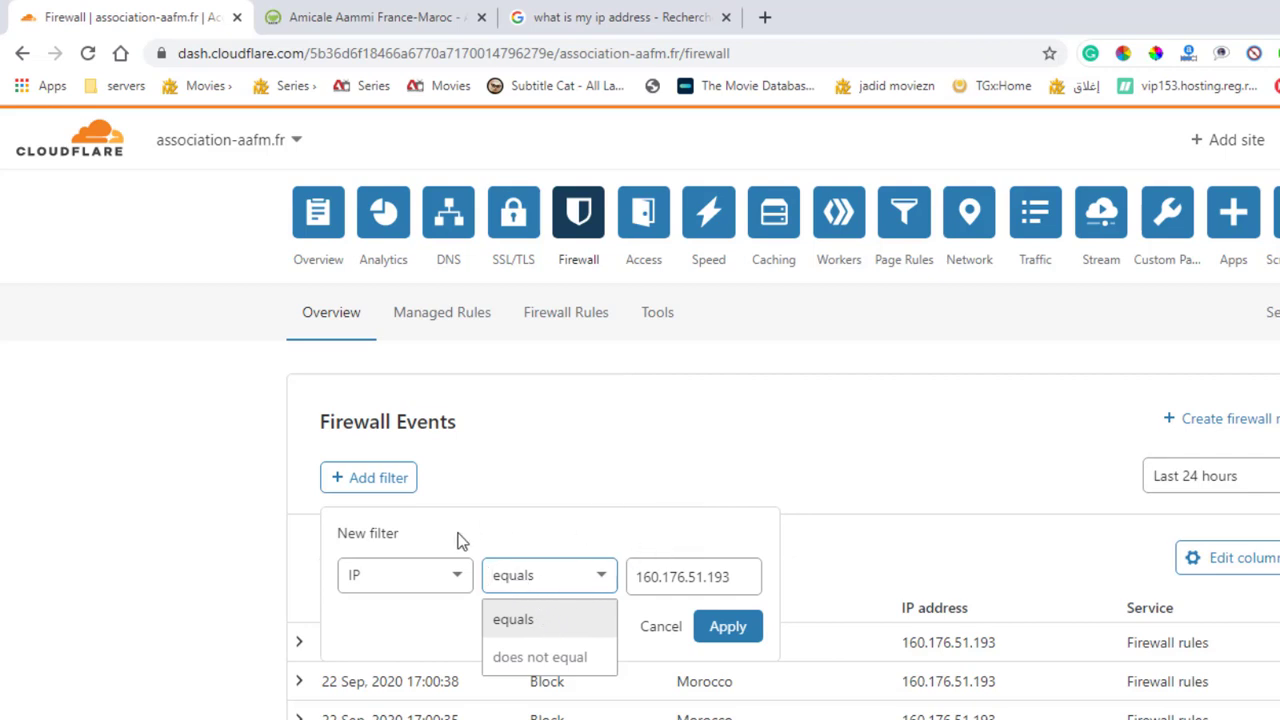
{"action": "left_click", "coordinate": [392, 595]}
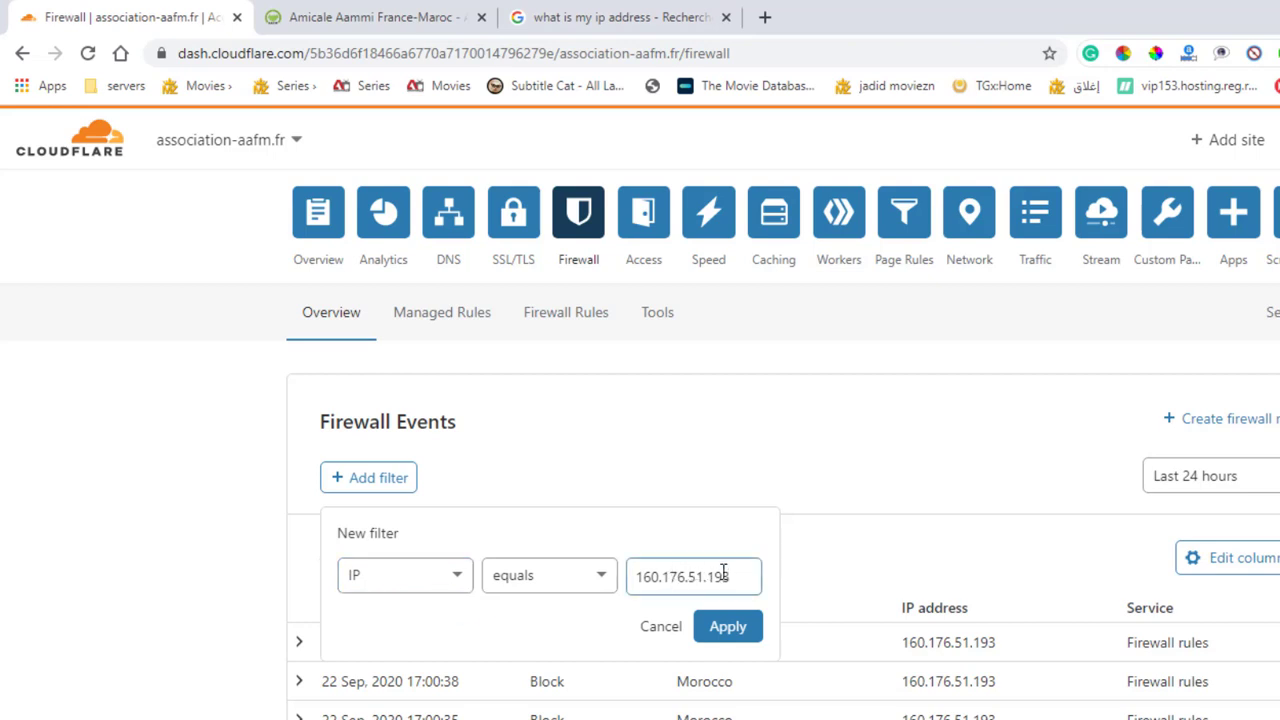
{"action": "left_click", "coordinate": [591, 577]}
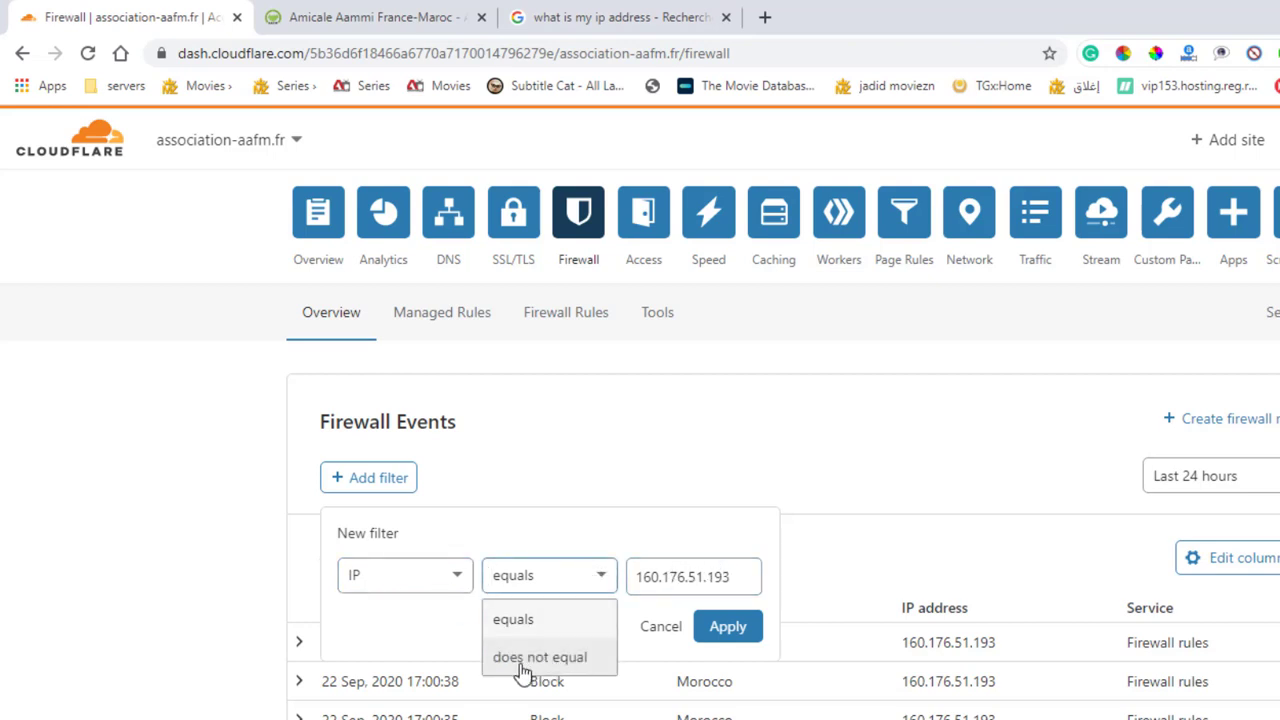
{"action": "left_click", "coordinate": [534, 662]}
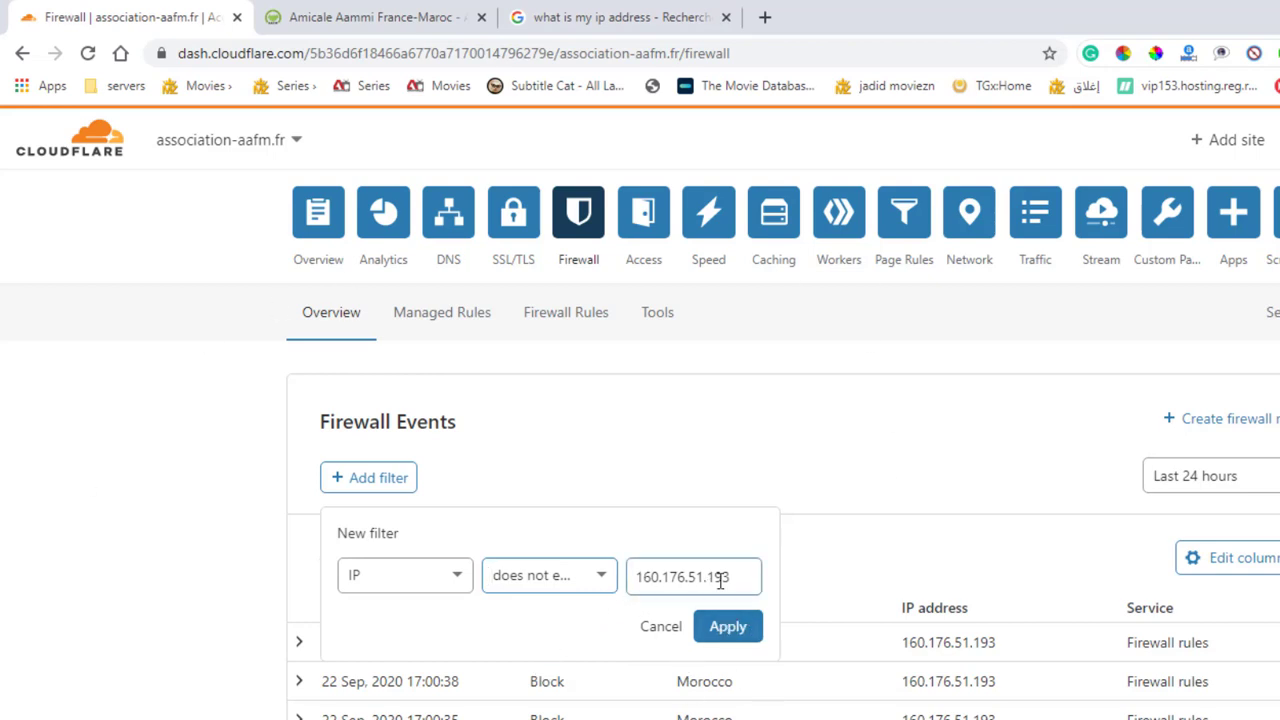
{"action": "left_click", "coordinate": [505, 575]}
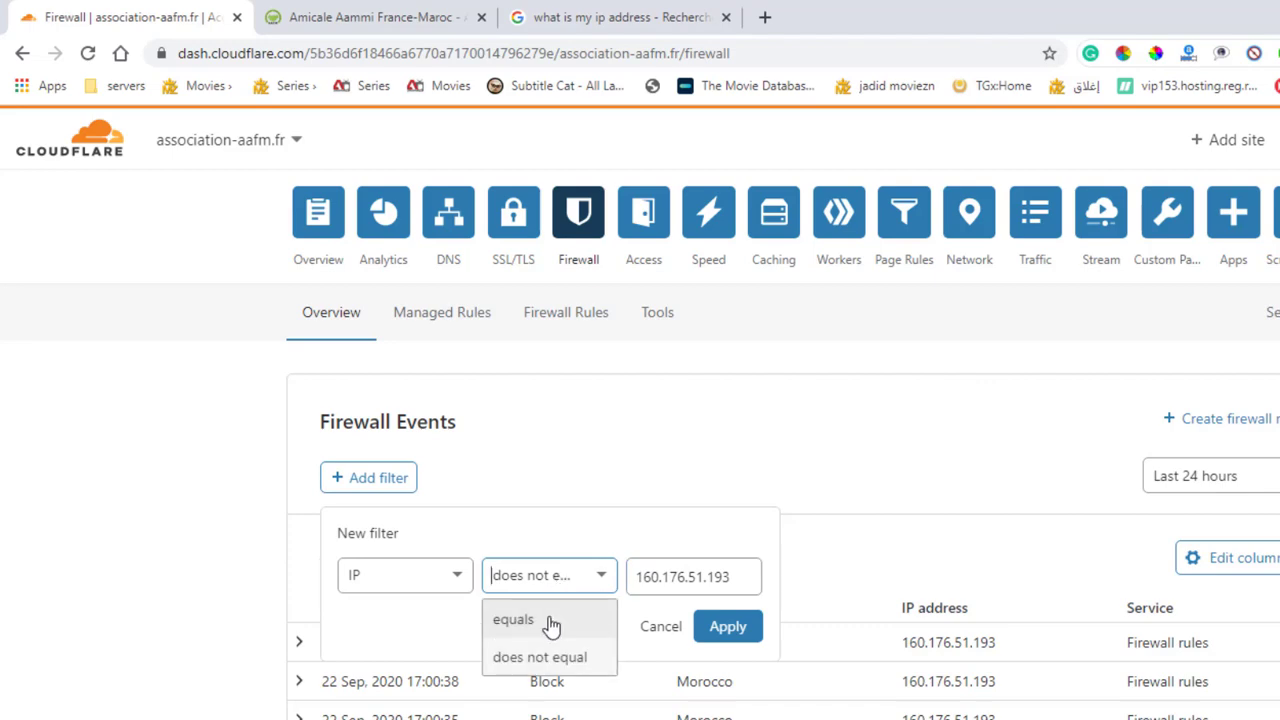
{"action": "left_click", "coordinate": [548, 622]}
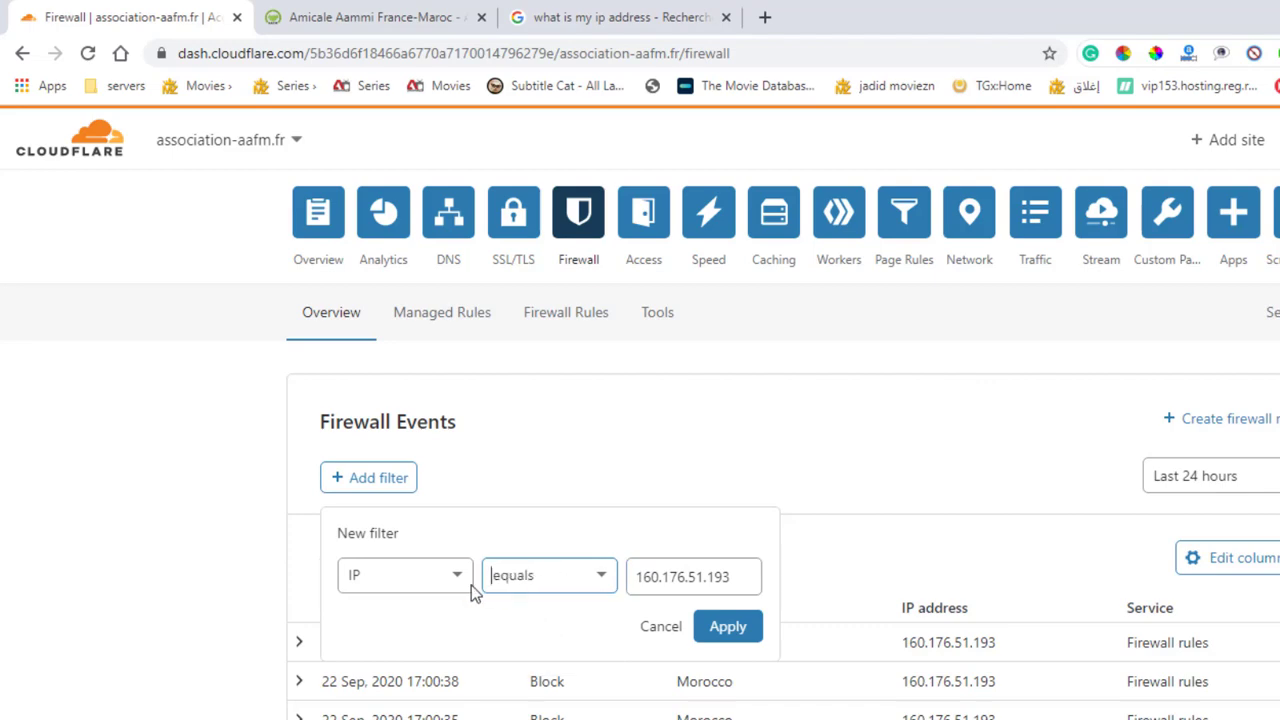
{"action": "left_click", "coordinate": [722, 630]}
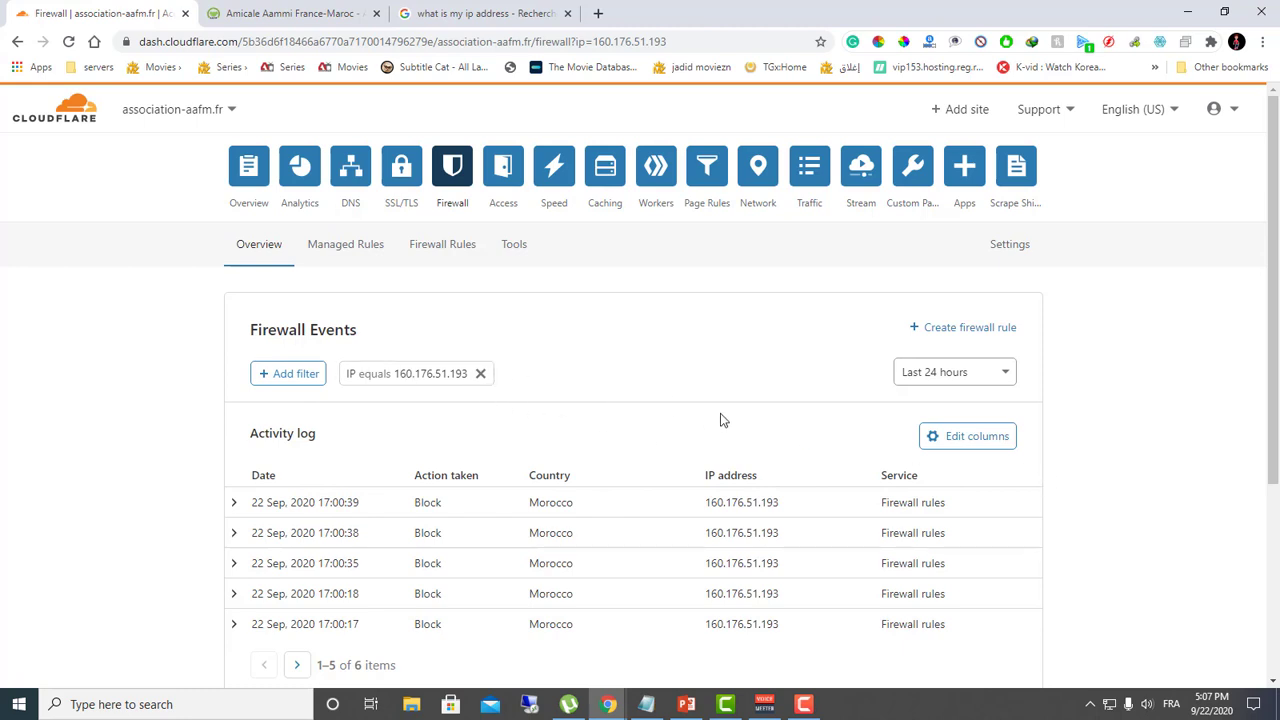
- Create a new firewall rule for this IP named 'my ip'
{"action": "left_click", "coordinate": [958, 330]}
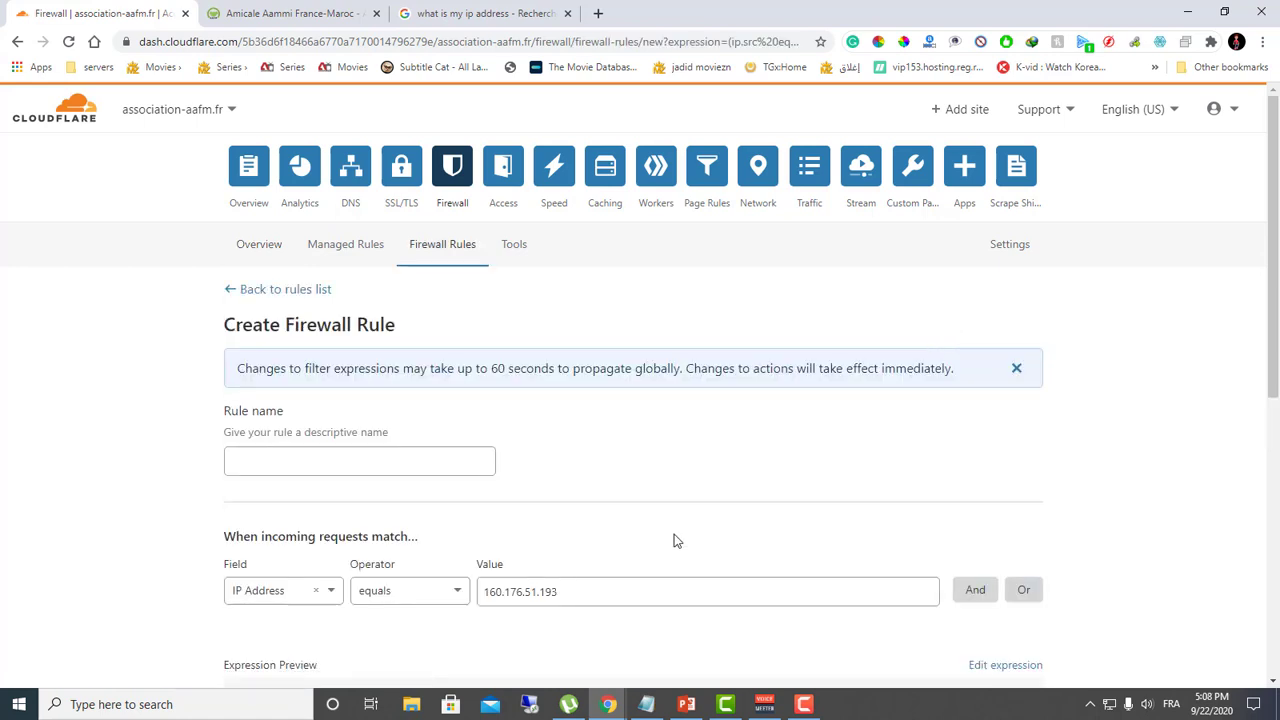
{"action": "left_click", "coordinate": [356, 455]}
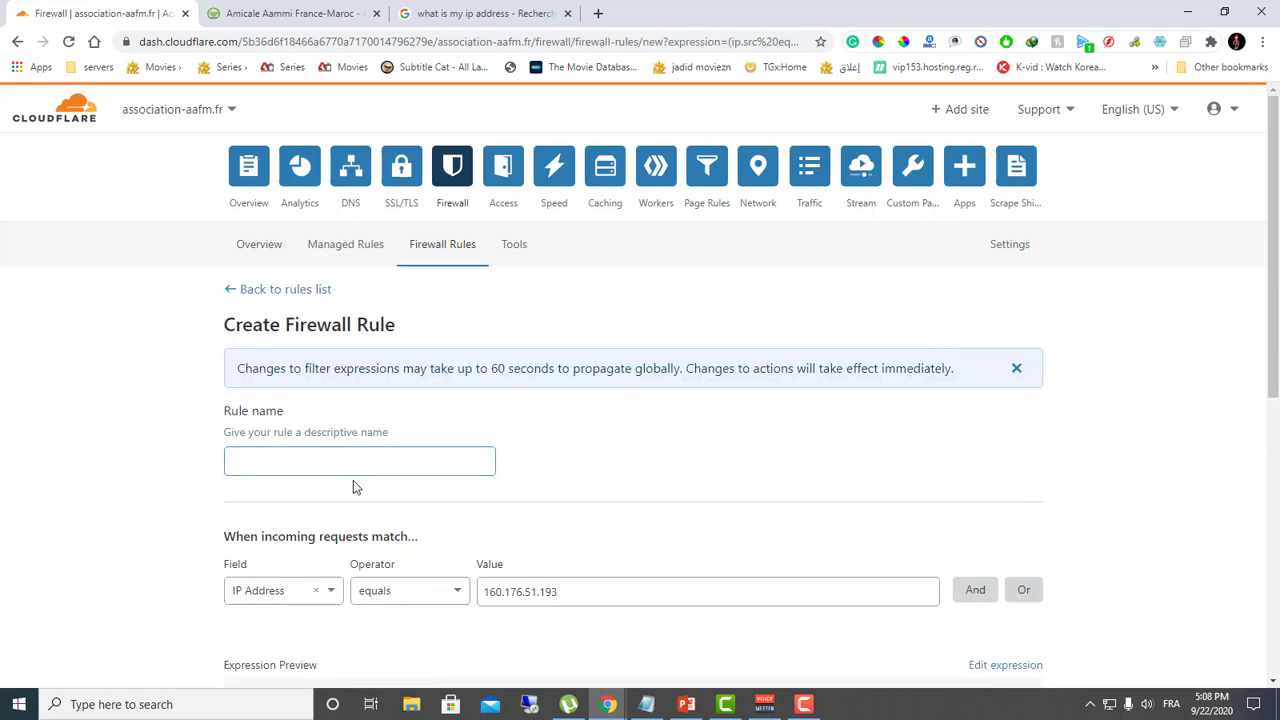
{"action": "scroll", "coordinate": [400, 490], "scroll_direction": "down", "scroll_amount": 1}
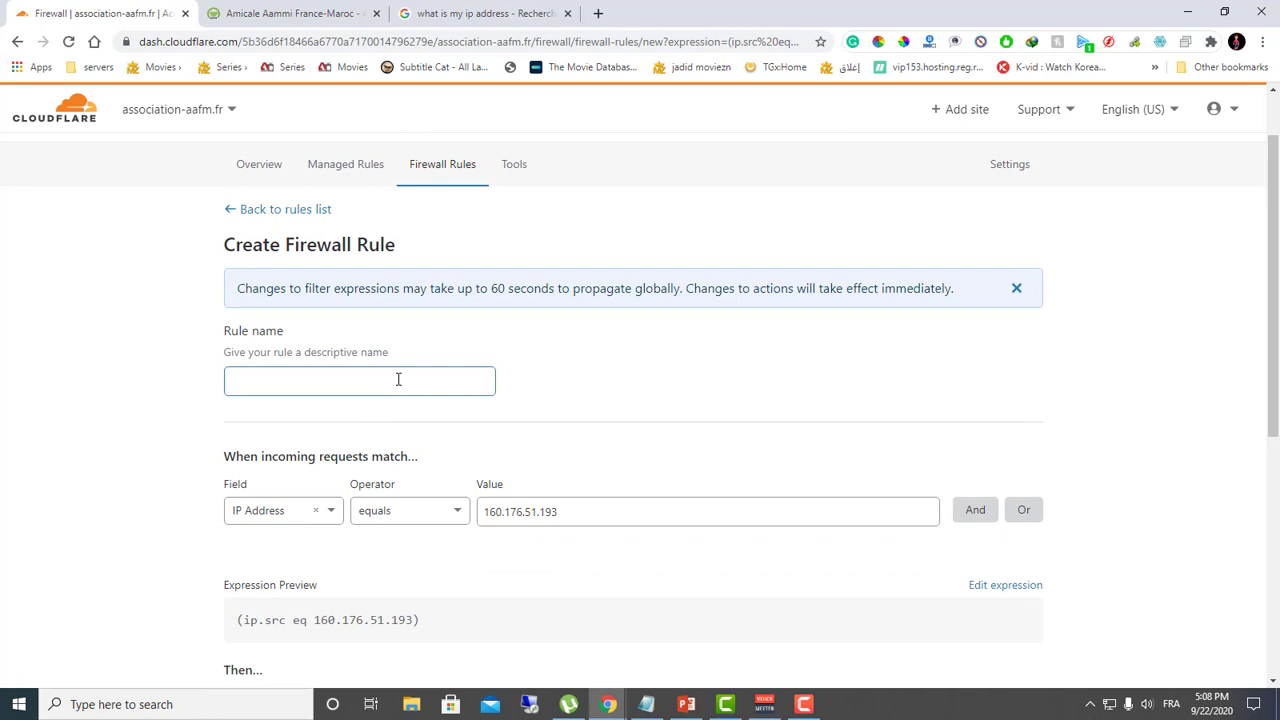
{"action": "scroll", "coordinate": [400, 410], "scroll_direction": "down", "scroll_amount": 1}
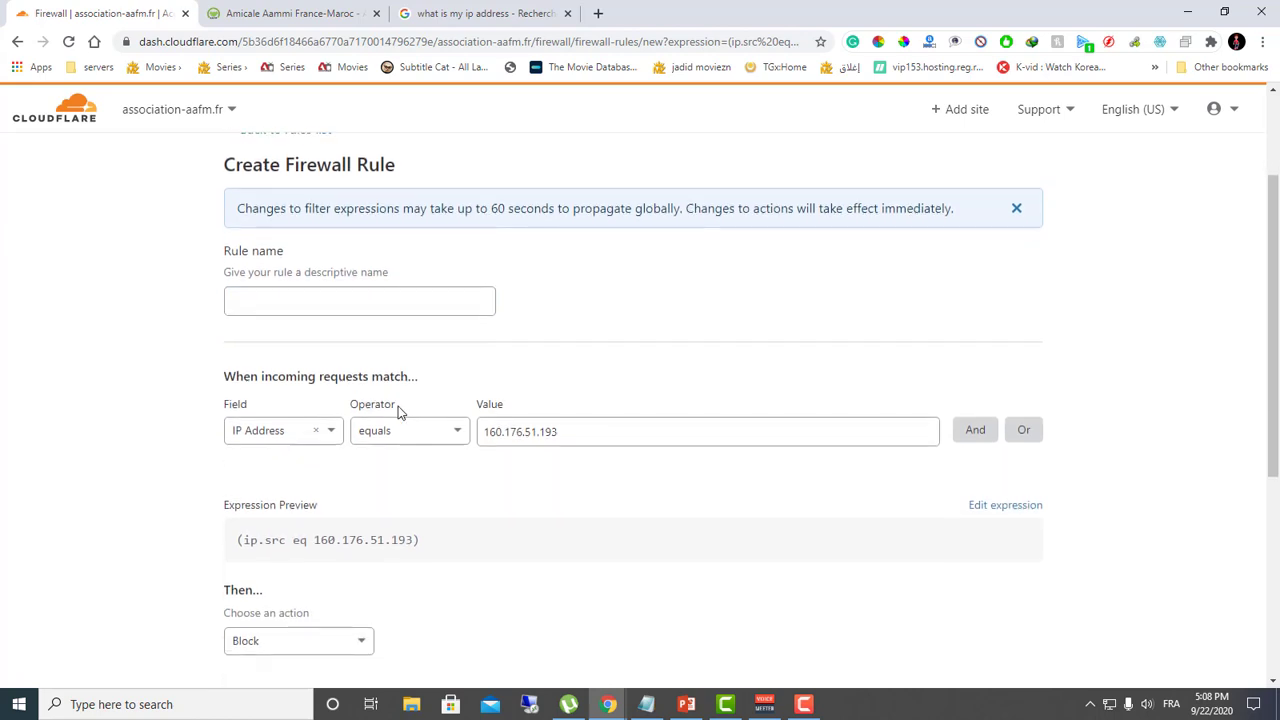
{"action": "left_click", "coordinate": [408, 302]}
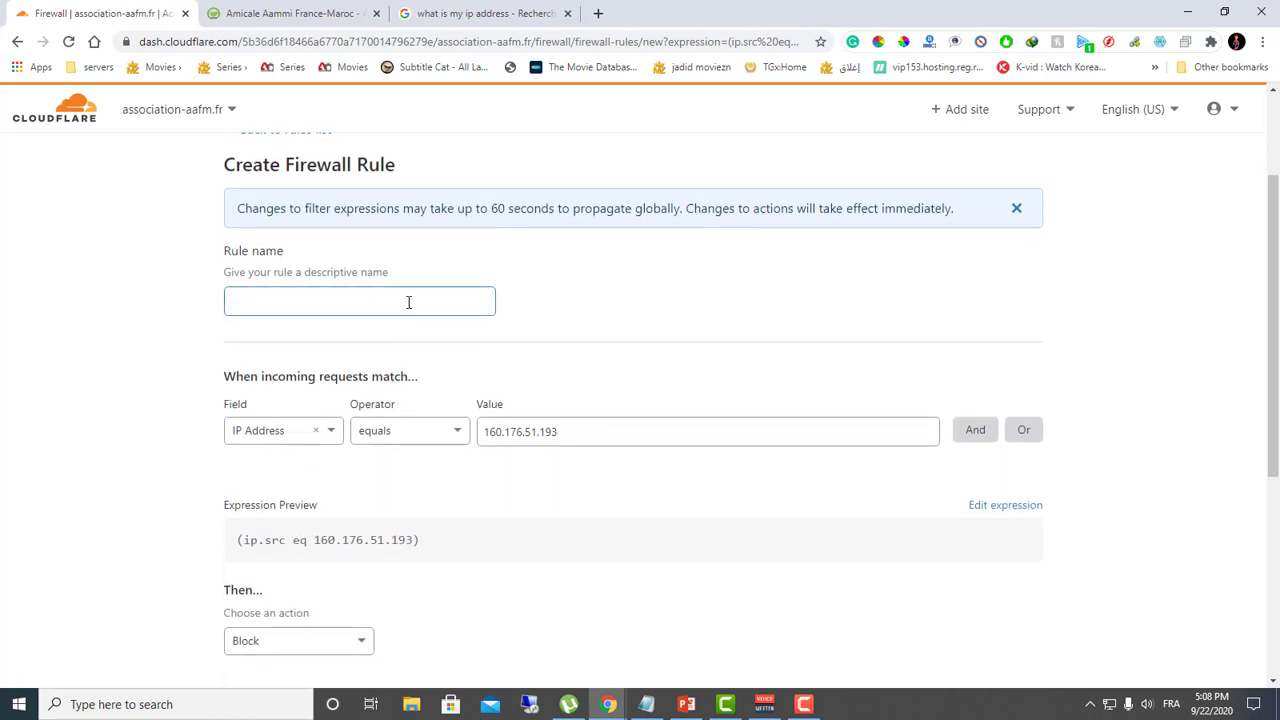
{"action": "type", "text": "mu"}
{"action": "scroll", "coordinate": [340, 560], "scroll_direction": "down", "scroll_amount": 1}
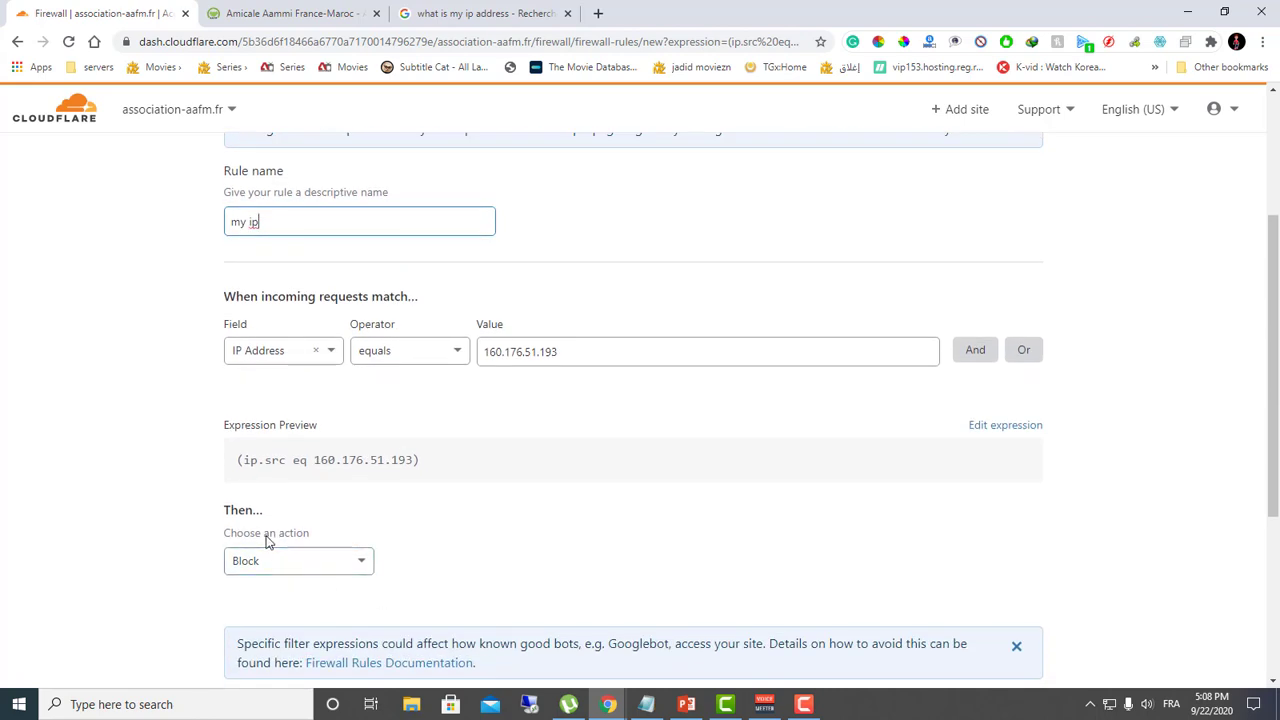
- Keep Block as the rule's action and deploy the 'my ip' rule
{"action": "left_click", "coordinate": [366, 568]}
{"action": "scroll", "coordinate": [560, 526], "scroll_direction": "down", "scroll_amount": 1}
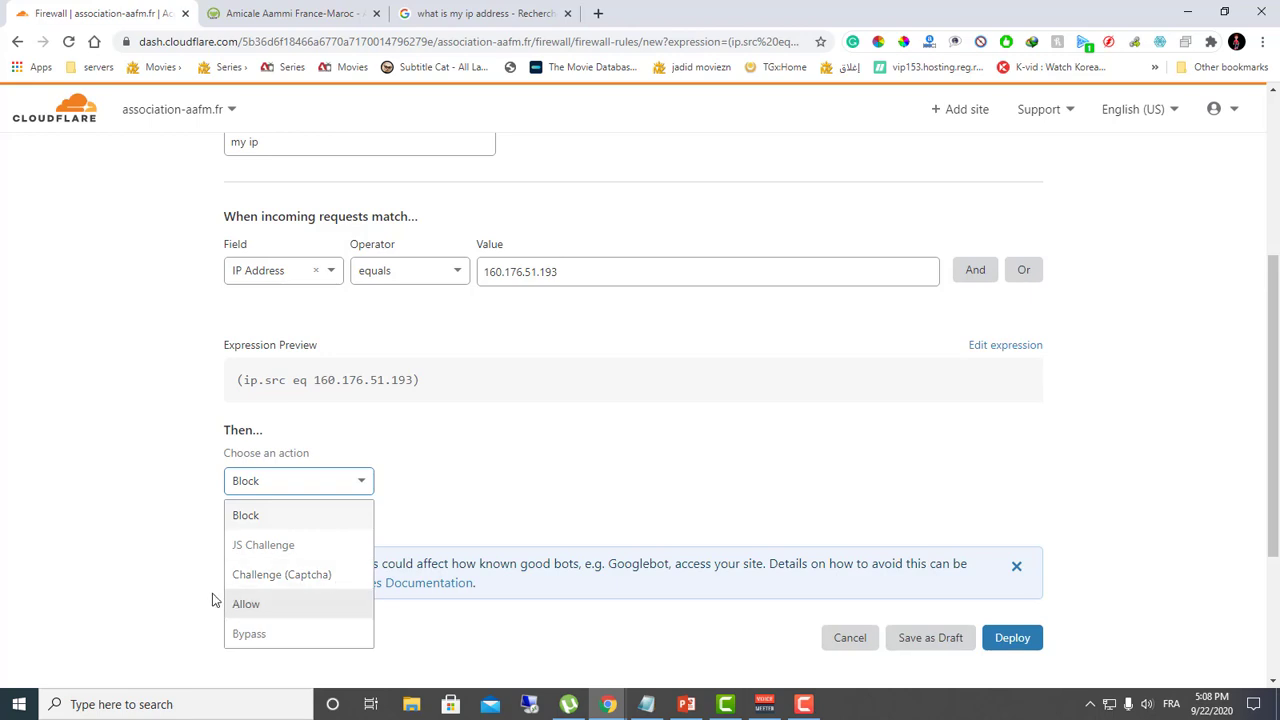
{"action": "left_click", "coordinate": [258, 516]}
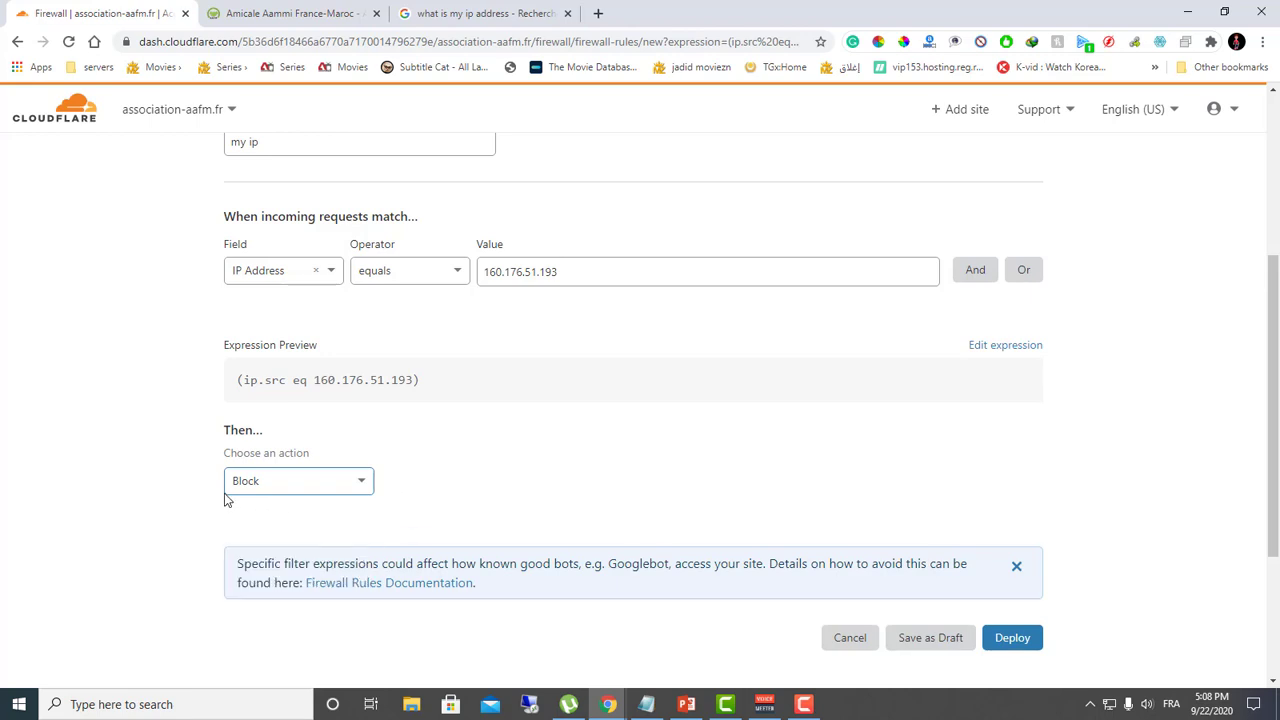
{"action": "left_click", "coordinate": [1022, 647]}
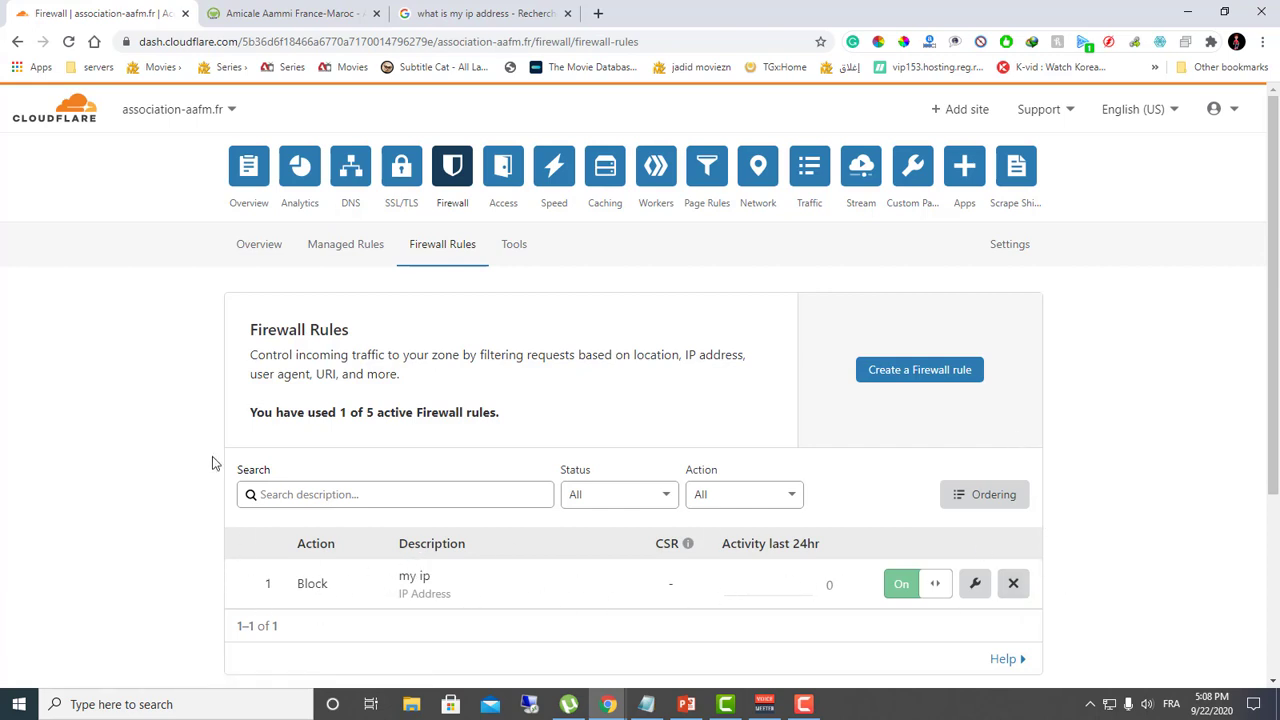
{"action": "left_click", "coordinate": [286, 12]}
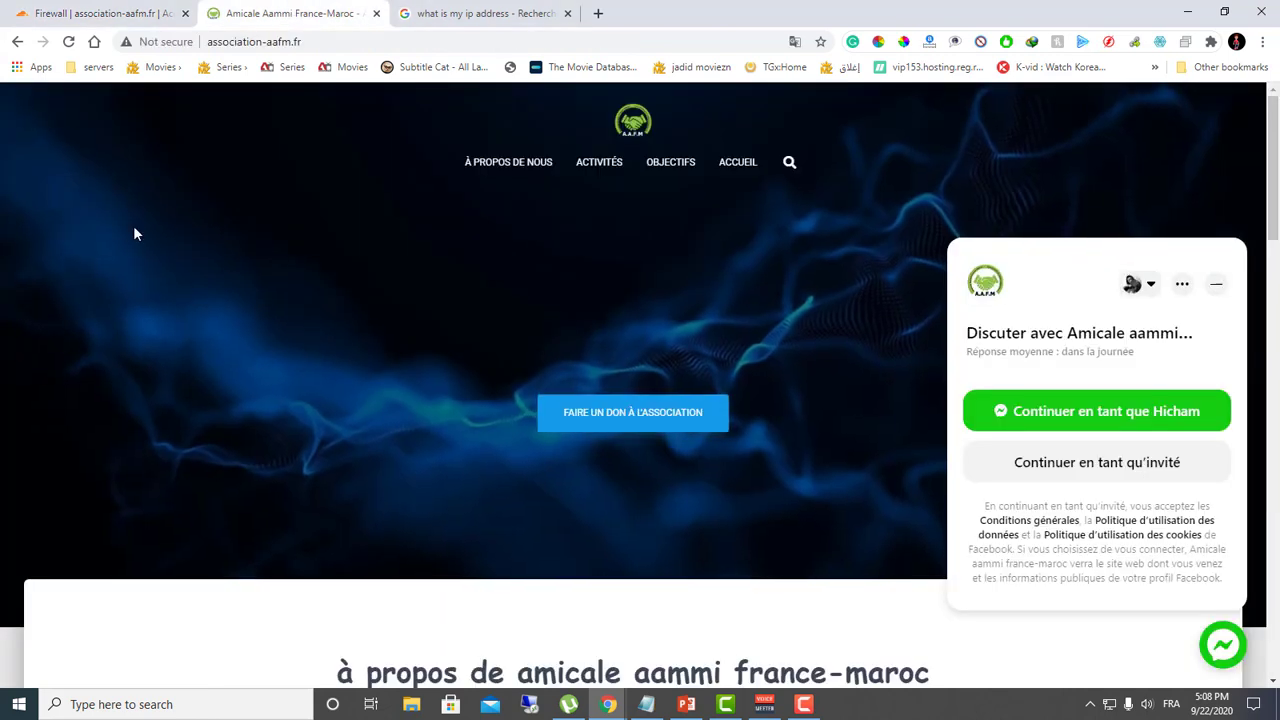
- Reload association-aafm.fr to confirm Error 1020 Access denied, then return to the Firewall rules list
{"action": "left_click", "coordinate": [69, 42]}
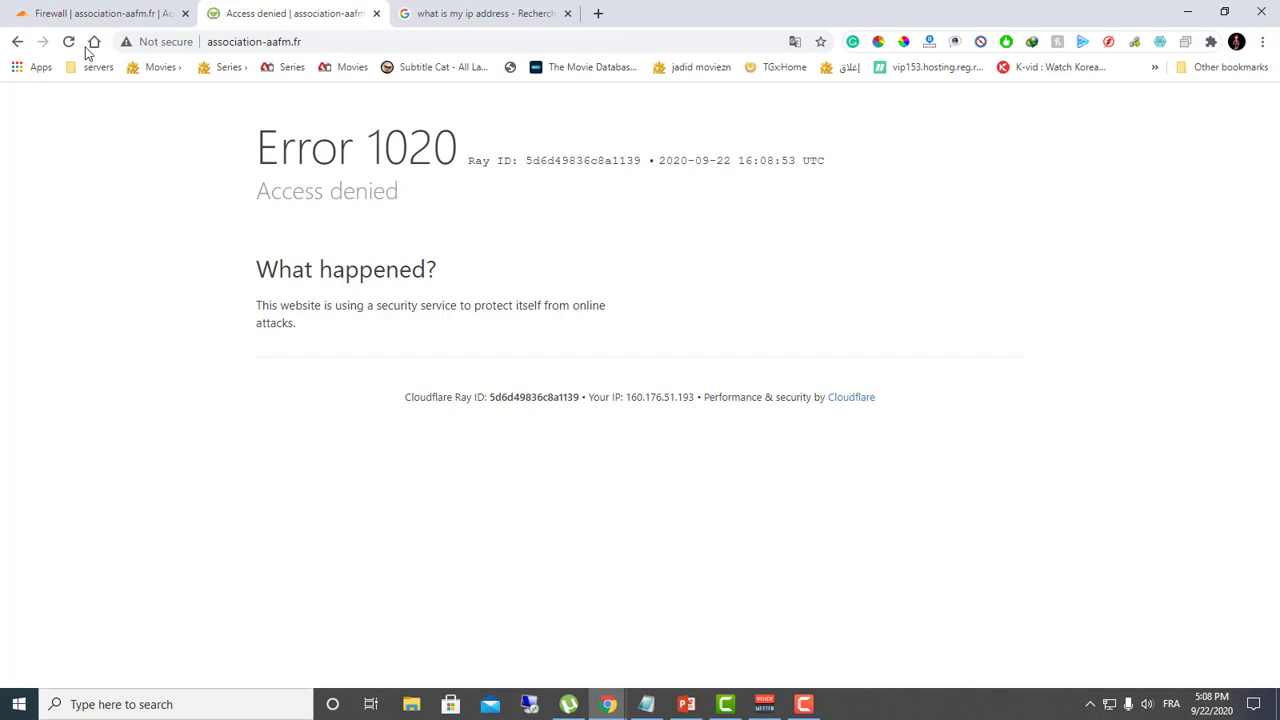
{"action": "left_click", "coordinate": [101, 12]}
{"action": "scroll", "coordinate": [749, 524], "scroll_direction": "down", "scroll_amount": 2}
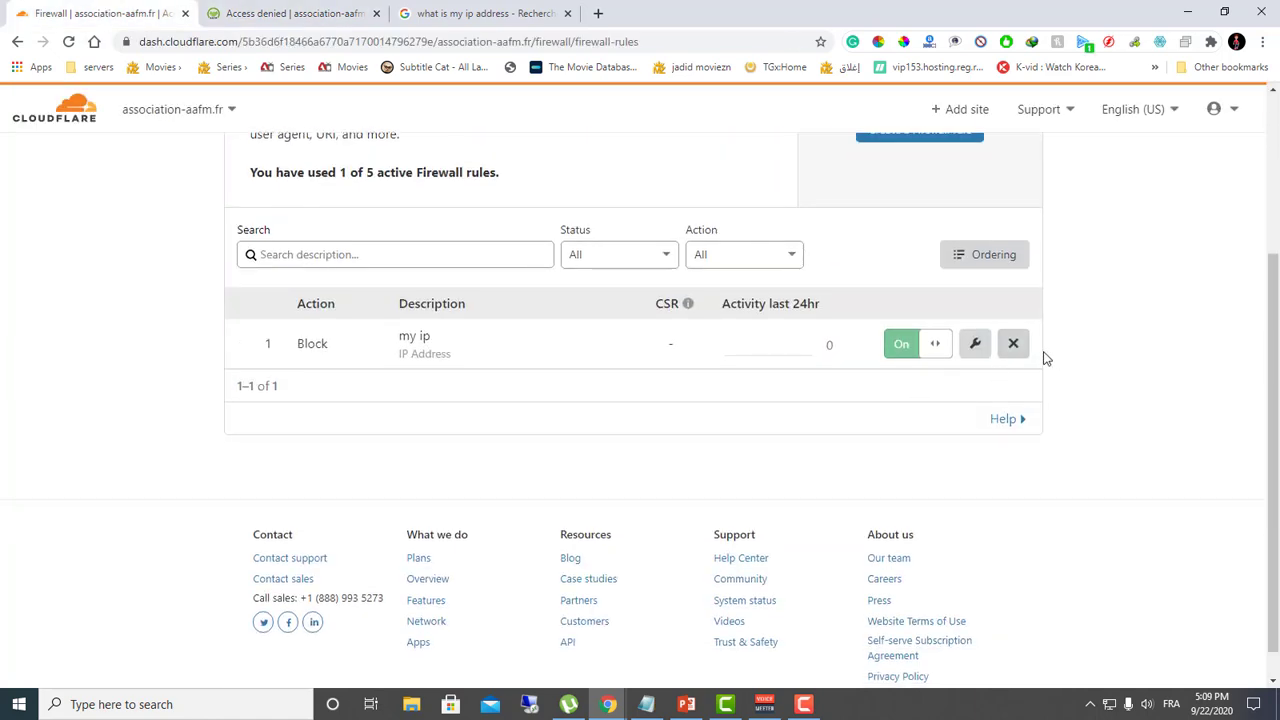
- Delete the 'my ip' firewall rule, leaving 0 of 5 active, and go to the Overview
{"action": "left_click", "coordinate": [1014, 346]}
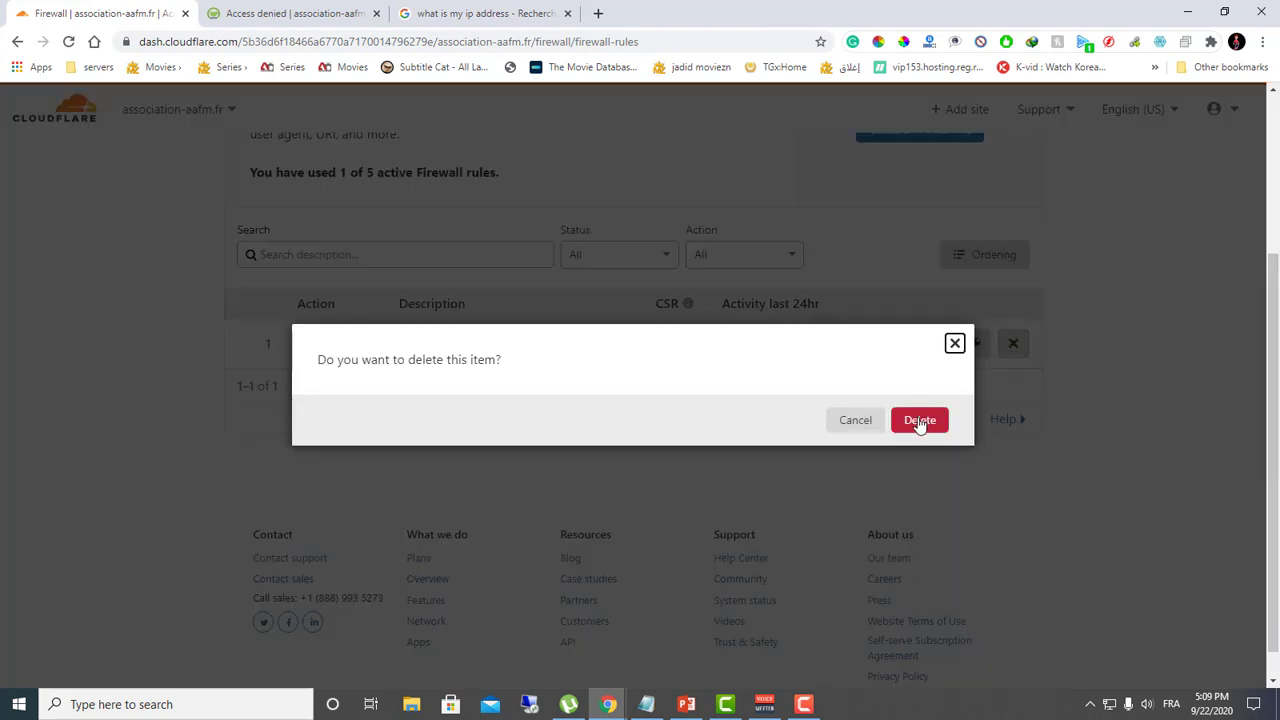
{"action": "left_click", "coordinate": [919, 421]}
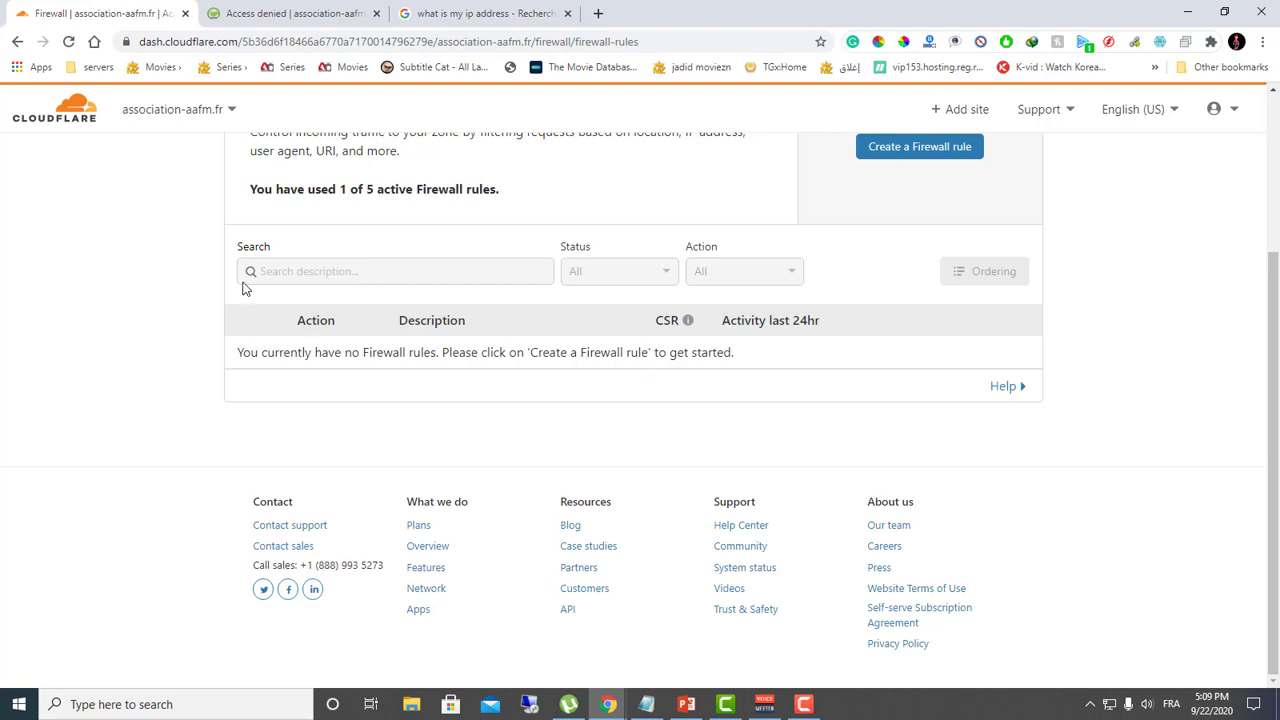
{"action": "scroll", "coordinate": [600, 423], "scroll_direction": "up", "scroll_amount": 3}
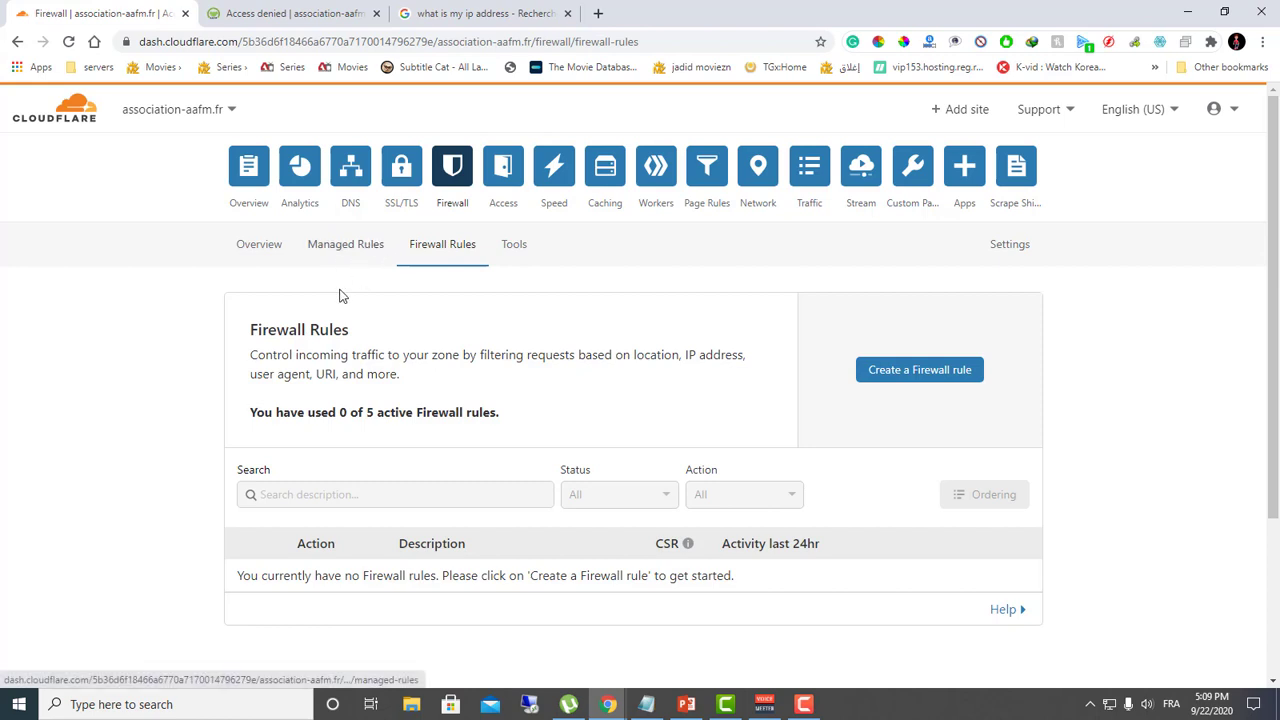
{"action": "left_click", "coordinate": [262, 248]}
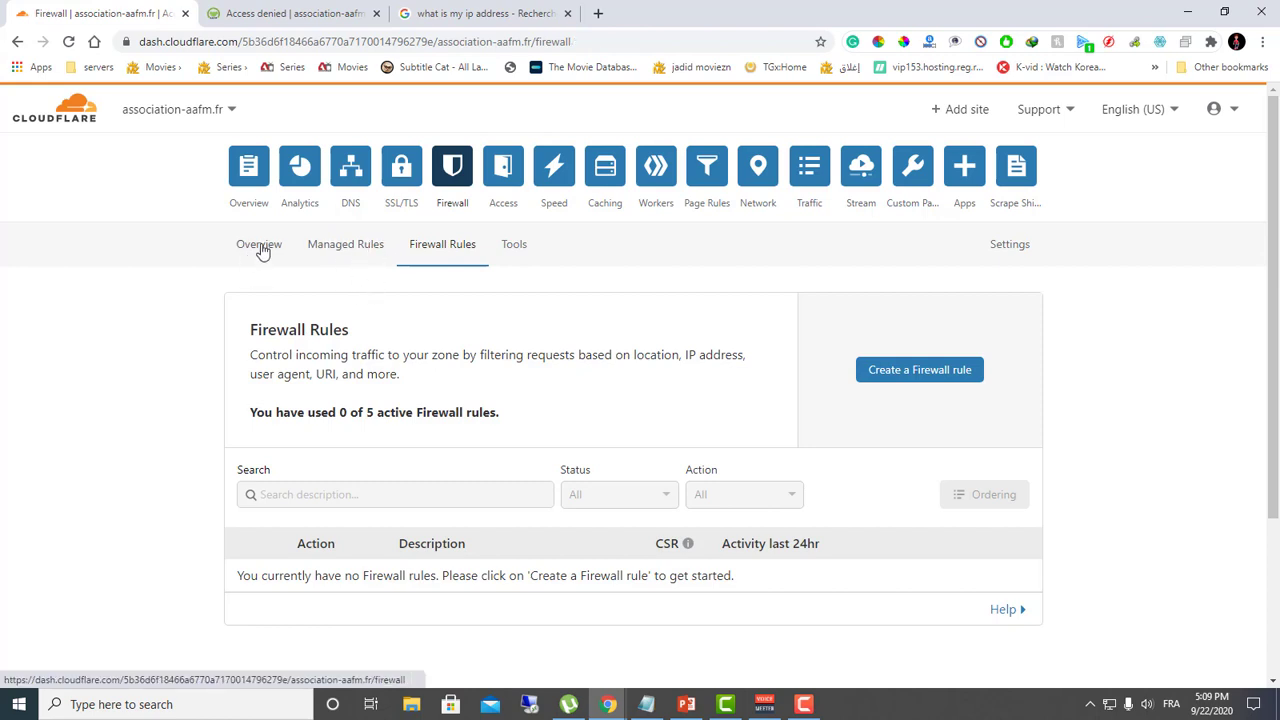
- Add a new firewall events filter on the Country field
{"action": "left_click", "coordinate": [284, 376]}
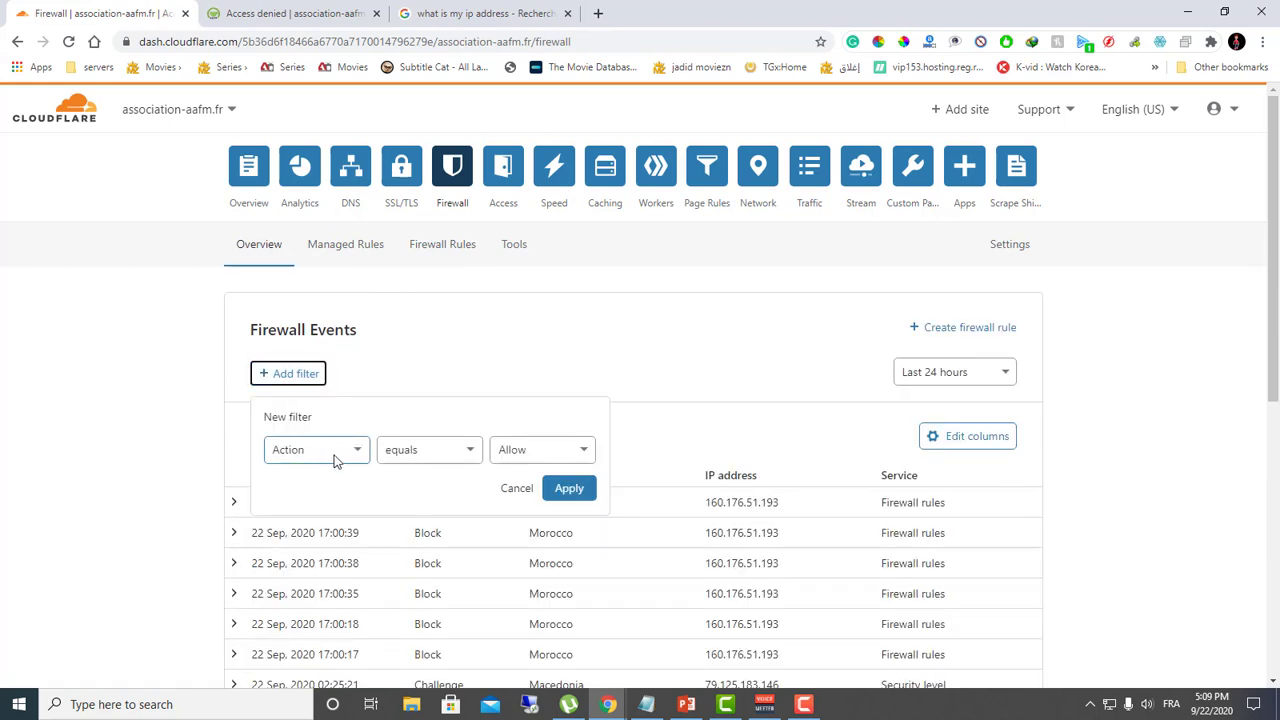
{"action": "left_click", "coordinate": [358, 455]}
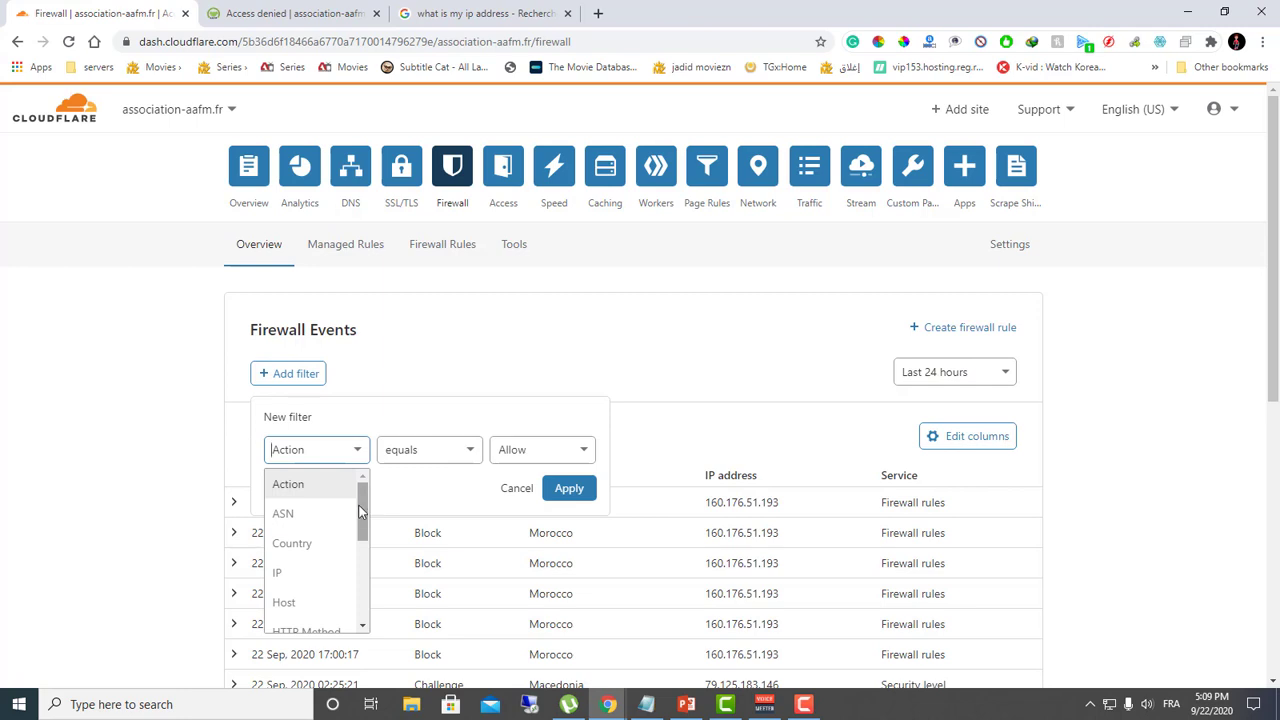
{"action": "scroll", "coordinate": [361, 512], "scroll_direction": "down", "scroll_amount": 2}
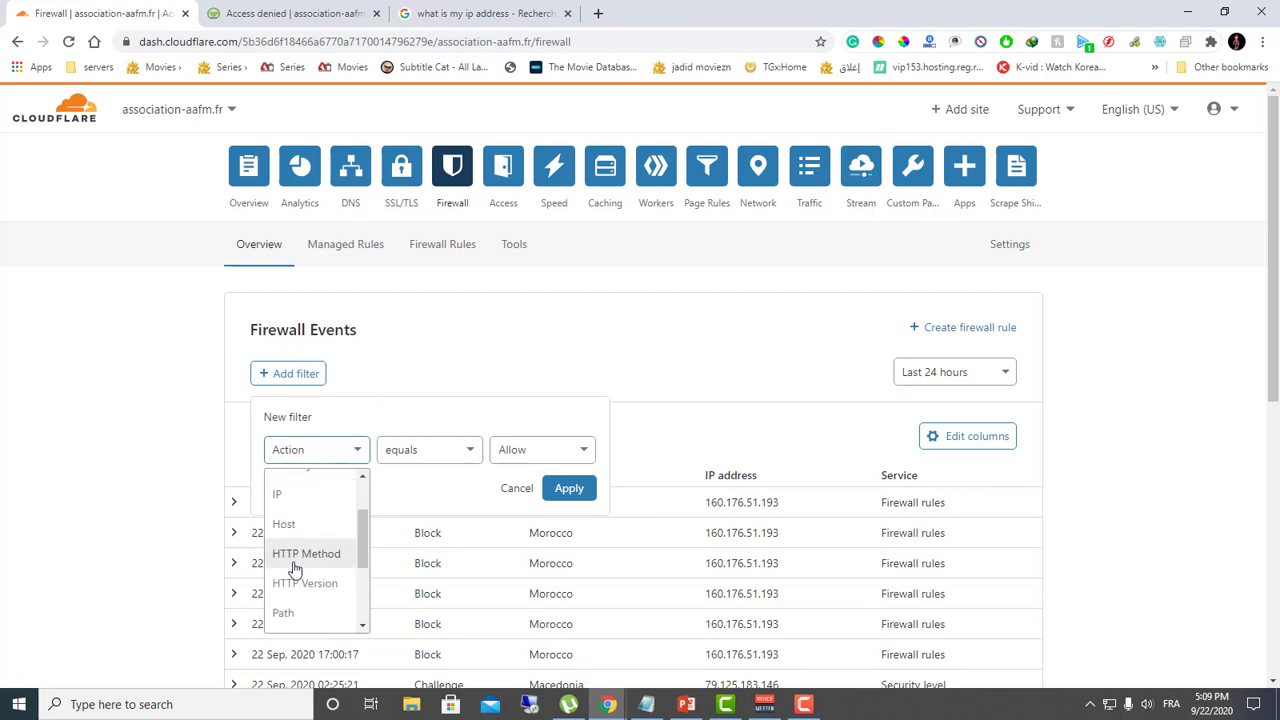
{"action": "scroll", "coordinate": [302, 511], "scroll_direction": "up", "scroll_amount": 2}
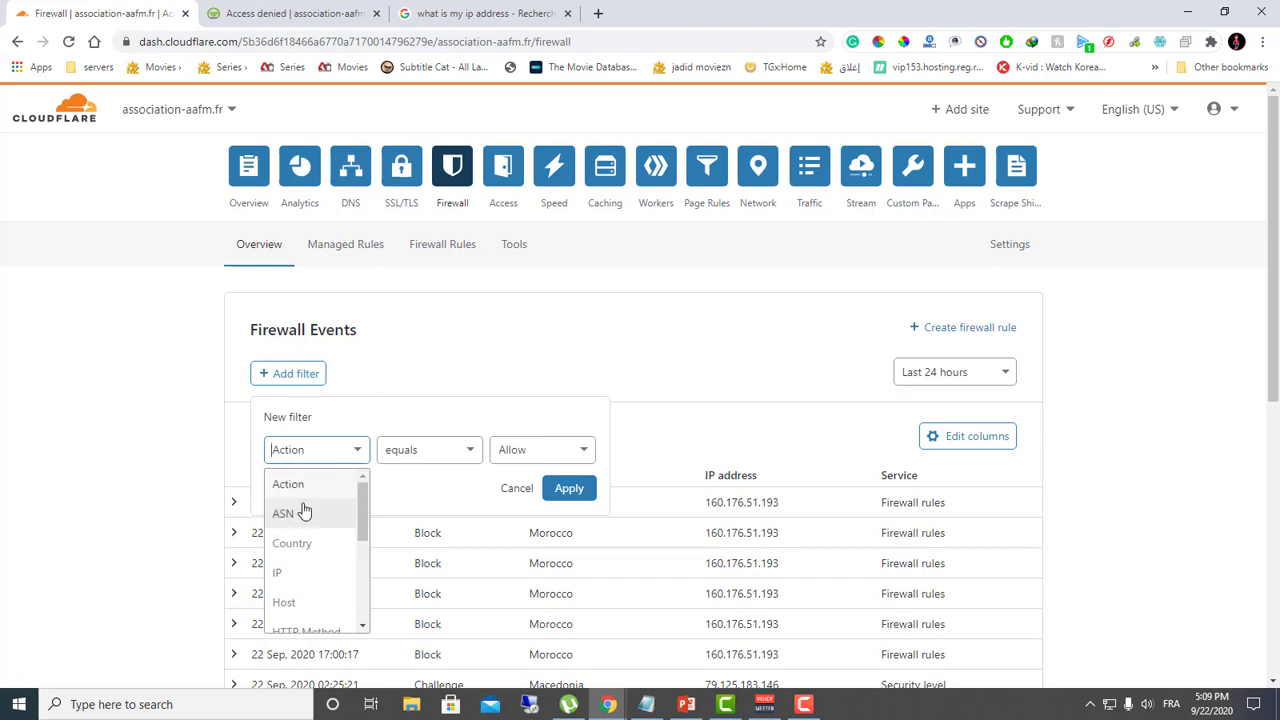
{"action": "left_click", "coordinate": [307, 558]}
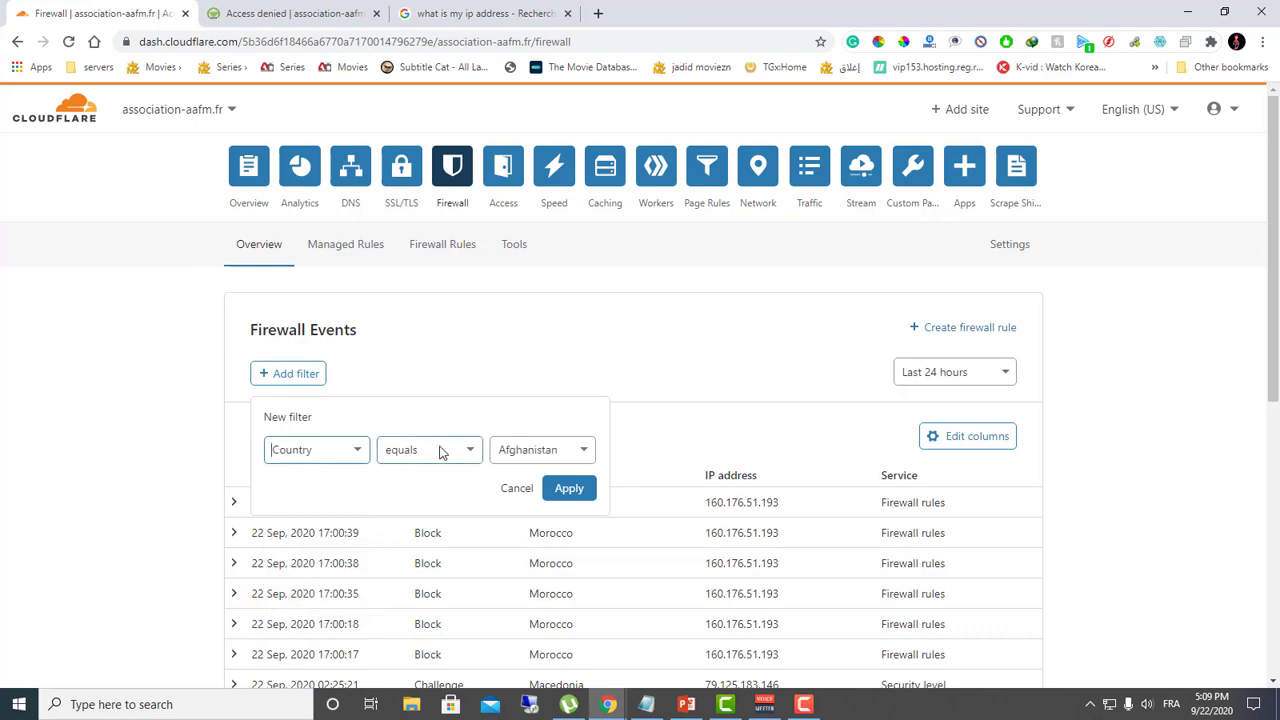
- Pick Morocco as the country and apply the Country equals Morocco filter
{"action": "left_click", "coordinate": [566, 455]}
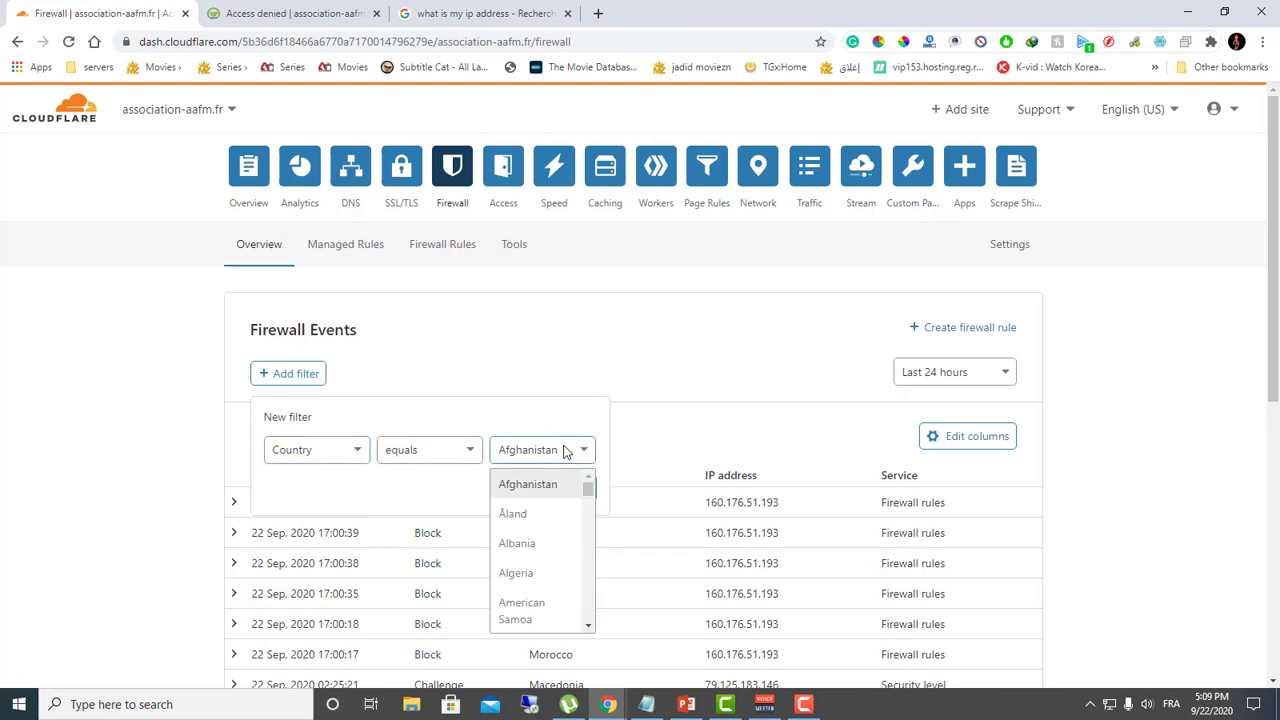
{"action": "type", "text": "mo"}
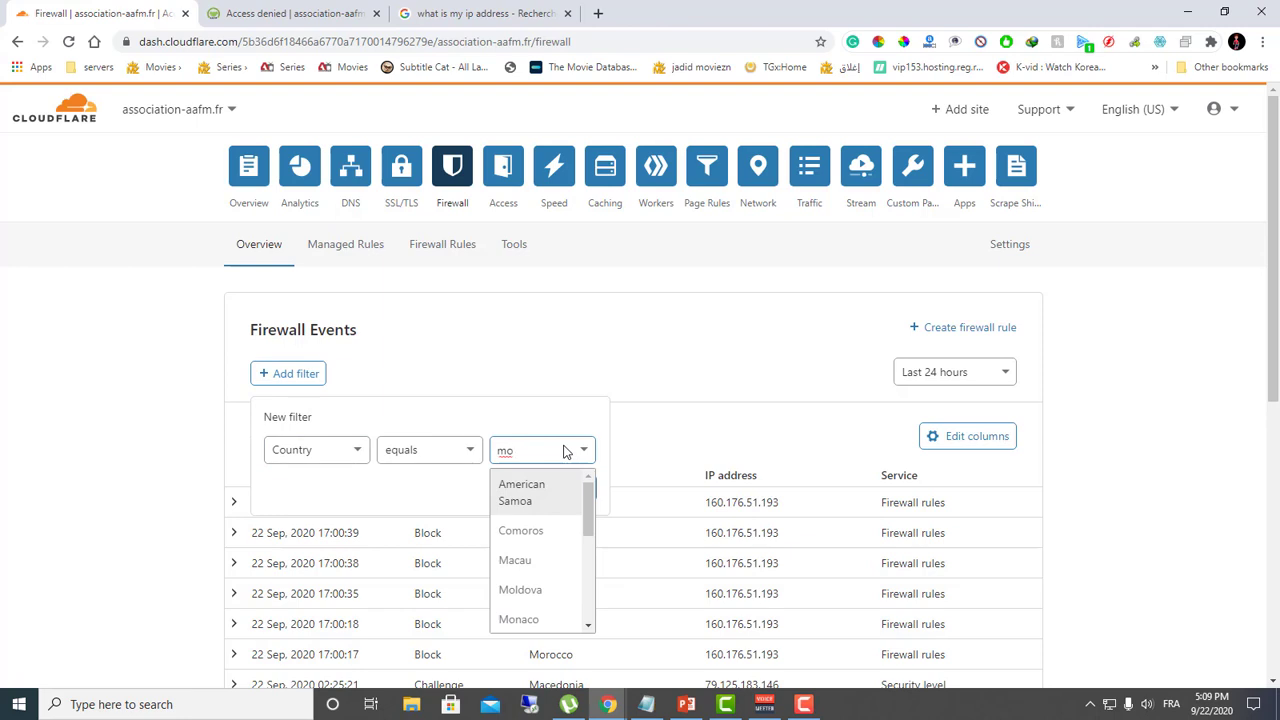
{"action": "key", "text": "BackSpace"}
{"action": "key", "text": "BackSpace"}
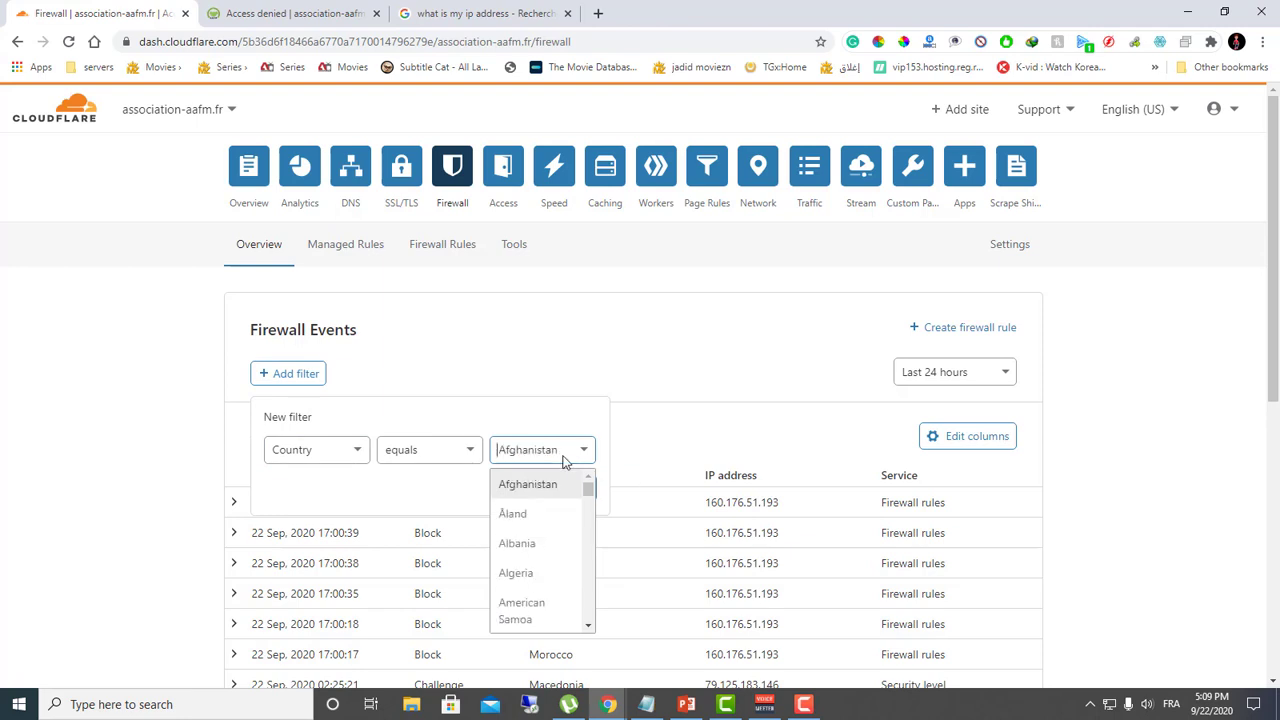
{"action": "type", "text": "uni"}
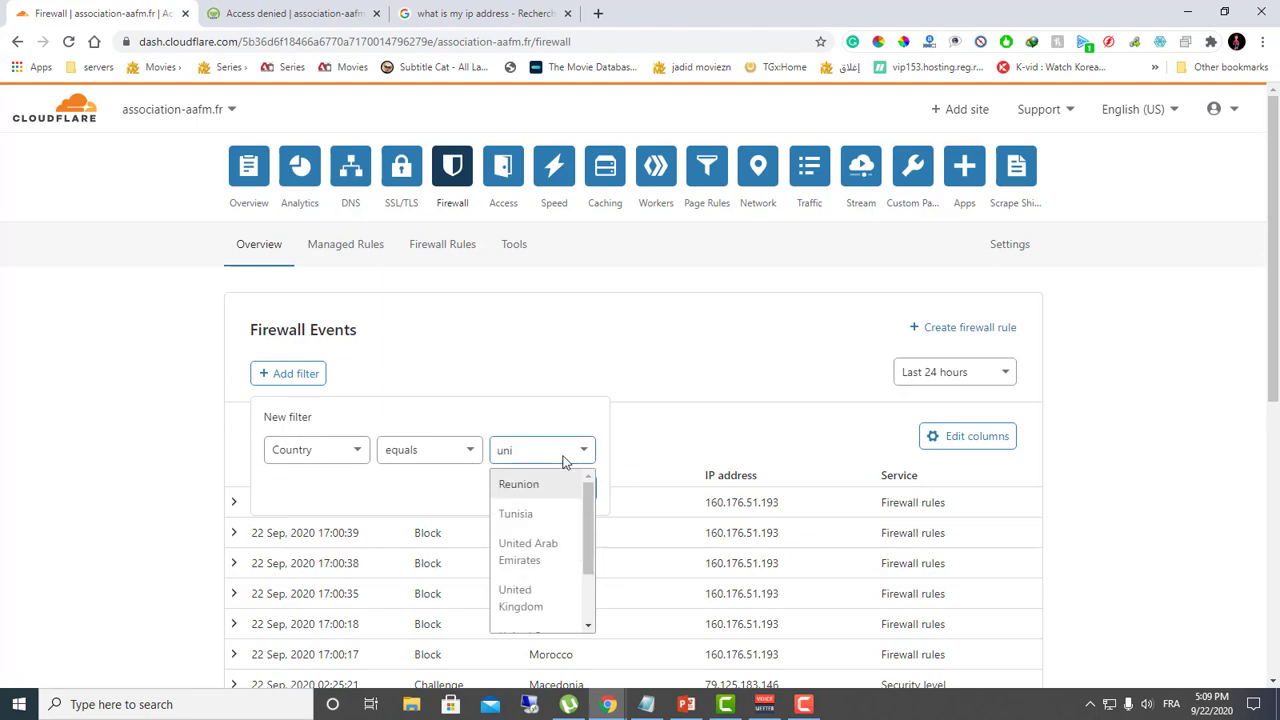
{"action": "type", "text": "ted"}
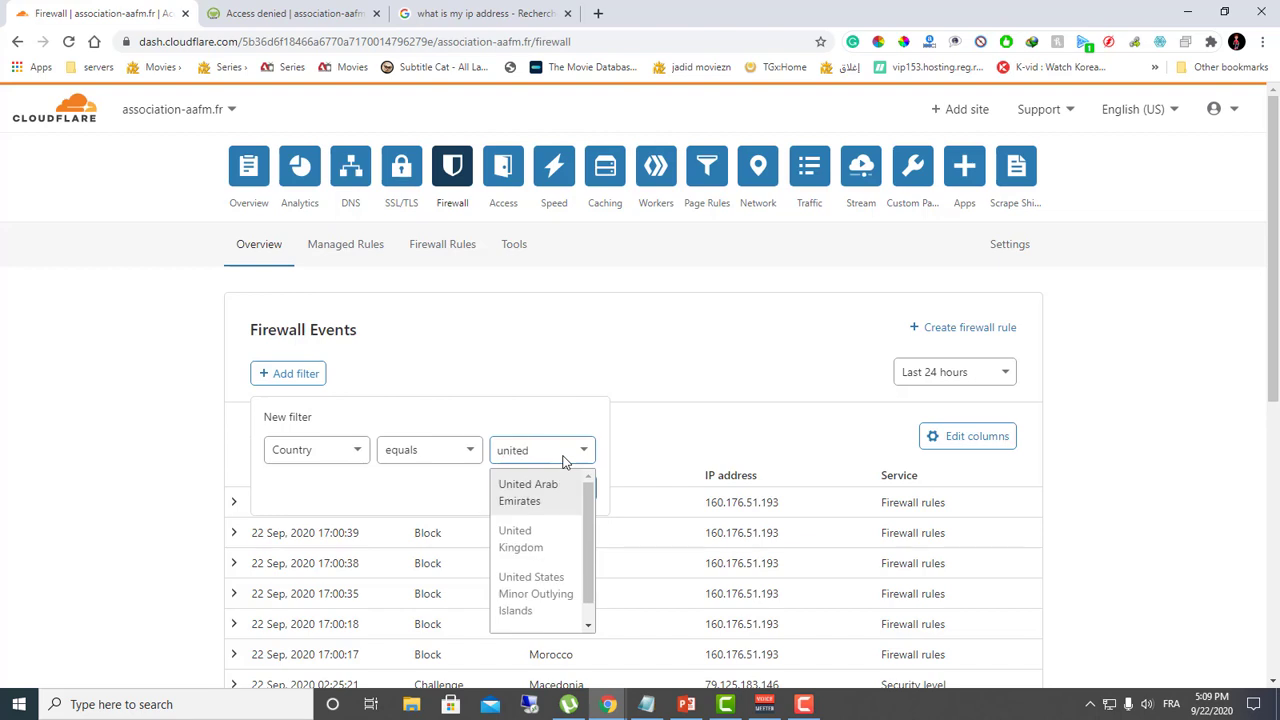
{"action": "key", "text": "BackSpace"}
{"action": "key", "text": "BackSpace"}
{"action": "key", "text": "BackSpace"}
{"action": "key", "text": "BackSpace"}
{"action": "key", "text": "BackSpace"}
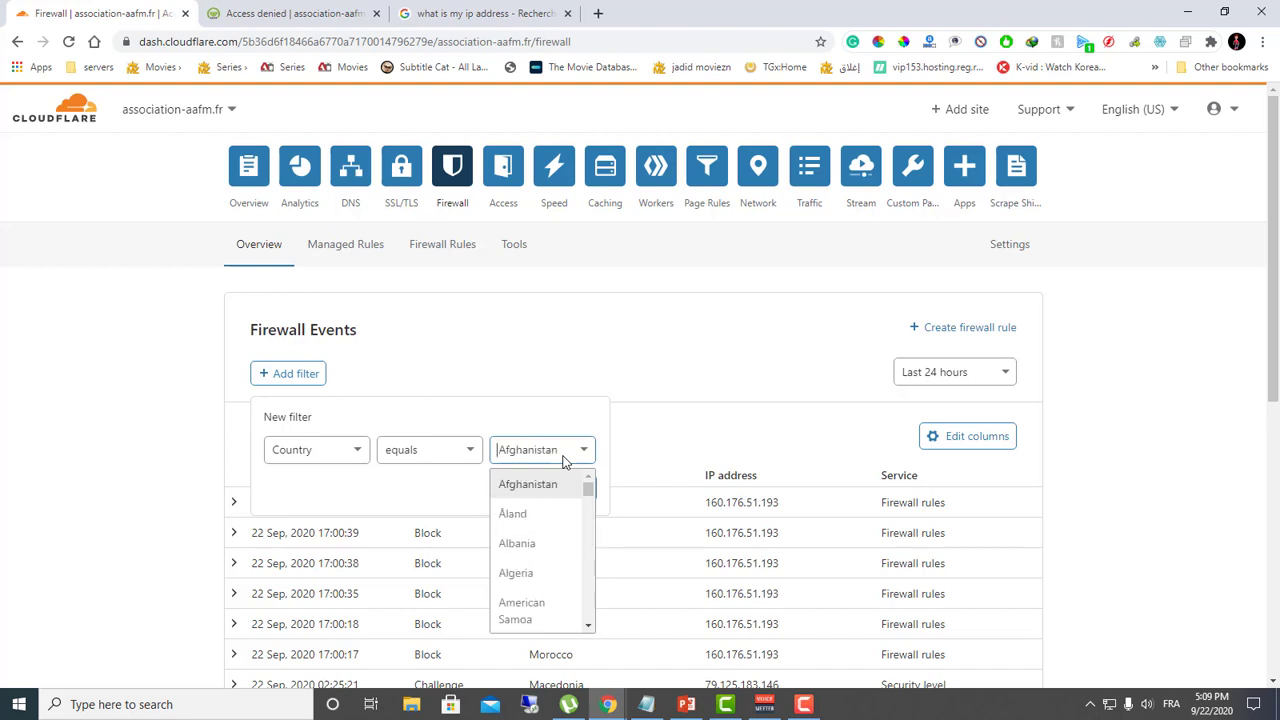
{"action": "type", "text": "moro"}
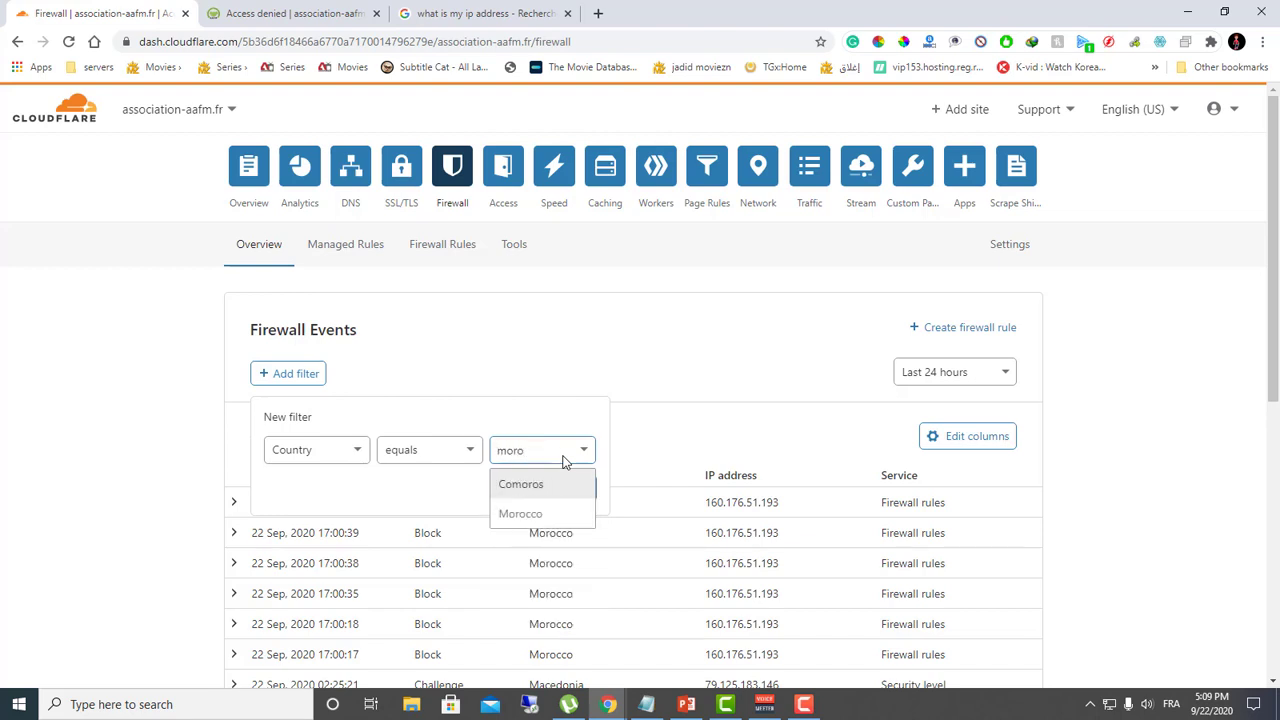
{"action": "left_click", "coordinate": [518, 515]}
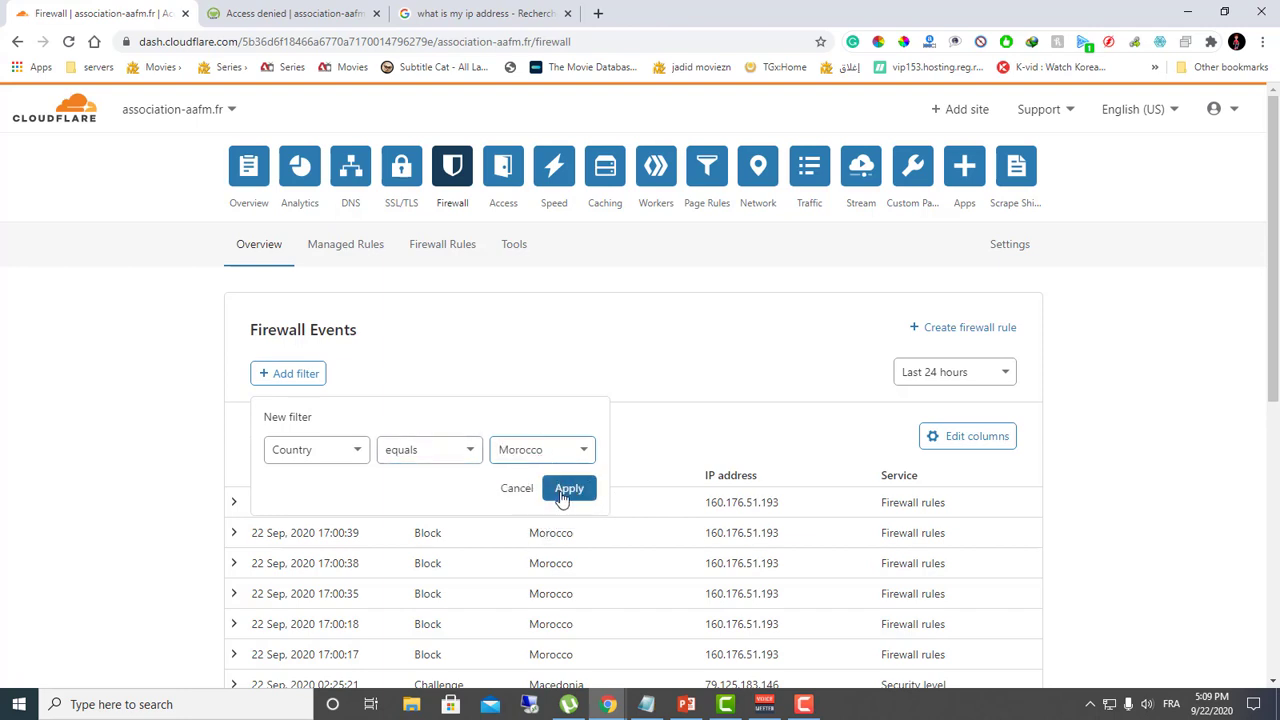
{"action": "left_click", "coordinate": [568, 497]}
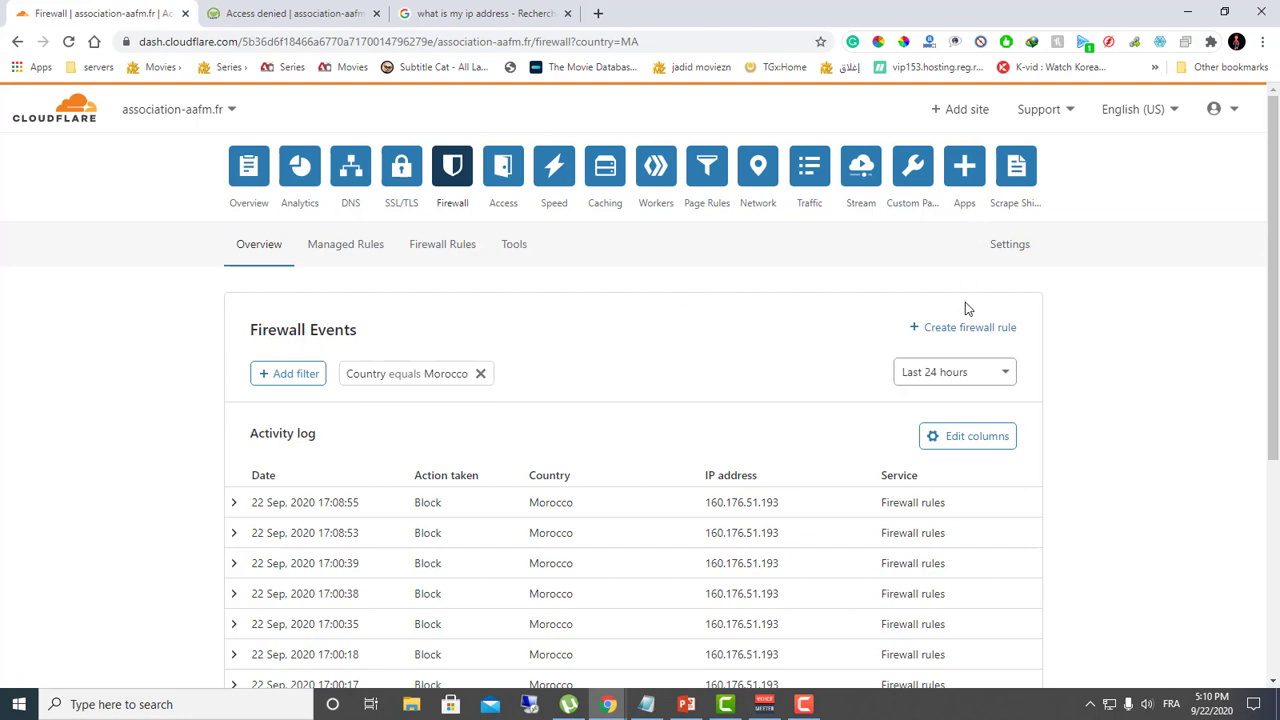
{"action": "left_click", "coordinate": [246, 10]}
{"action": "left_click", "coordinate": [68, 41]}
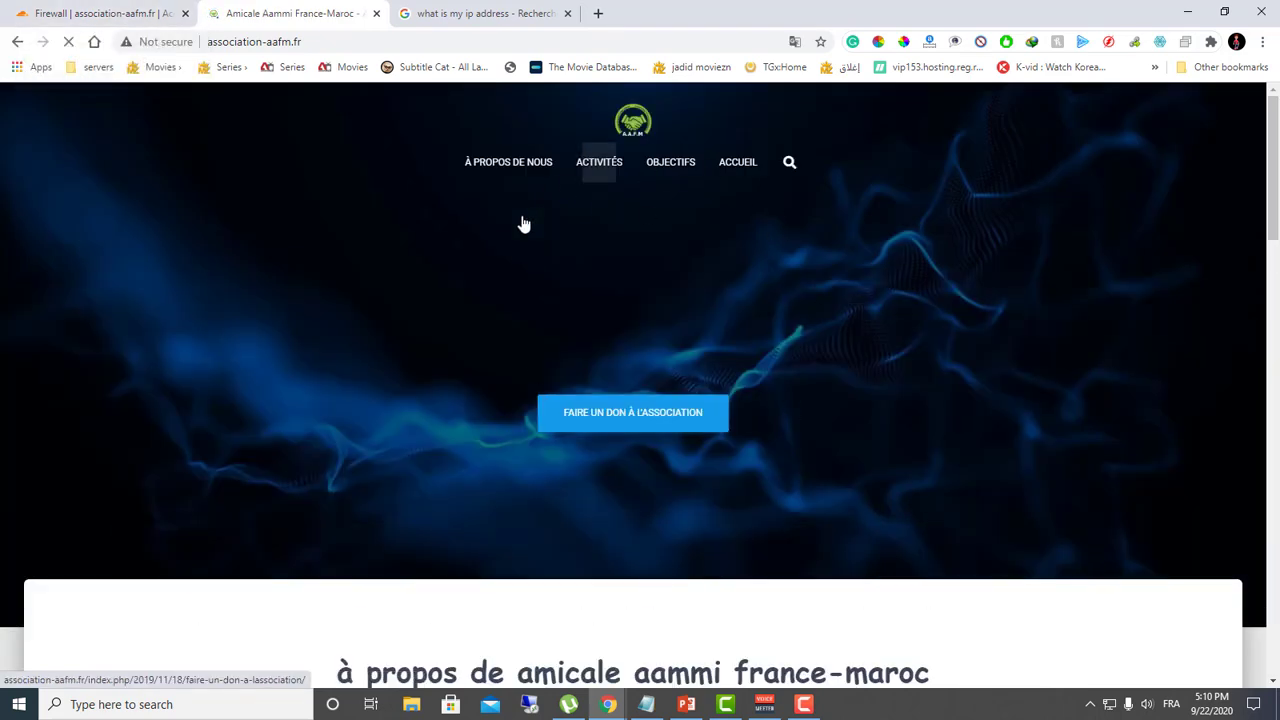
{"action": "left_click", "coordinate": [126, 14]}
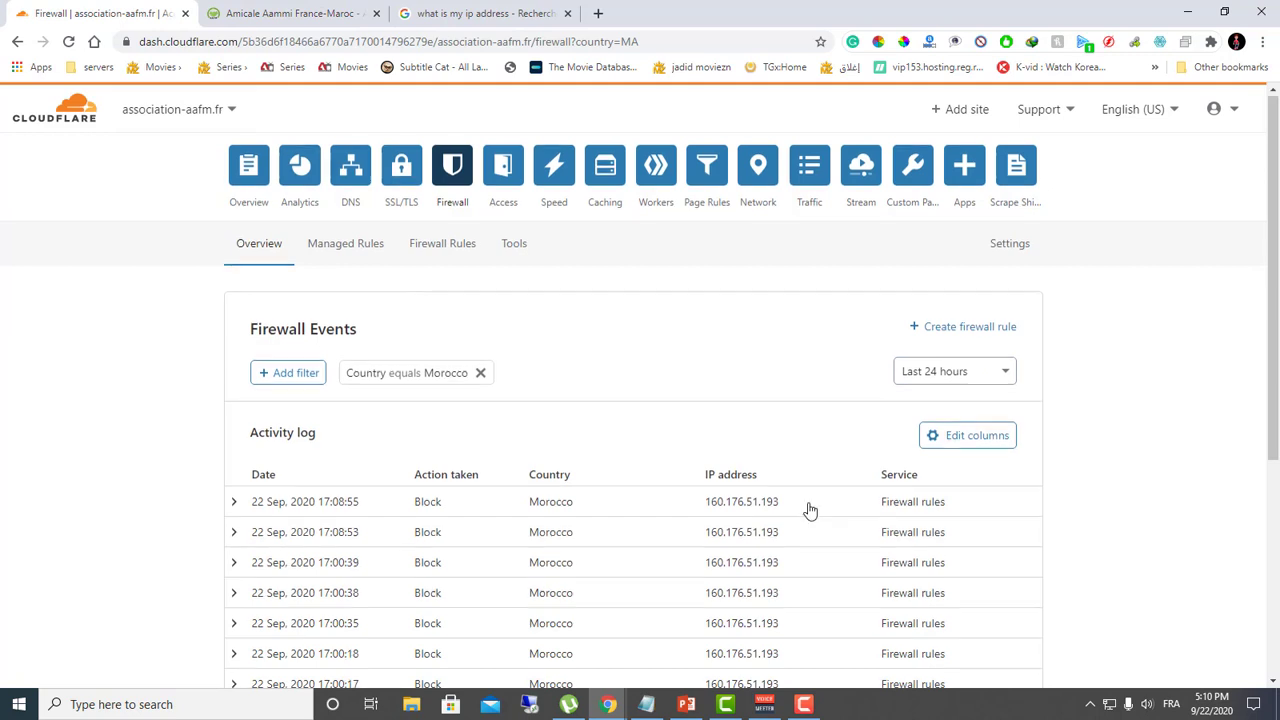
{"action": "scroll", "coordinate": [806, 508], "scroll_direction": "down", "scroll_amount": 3}
{"action": "scroll", "coordinate": [808, 508], "scroll_direction": "up", "scroll_amount": 3}
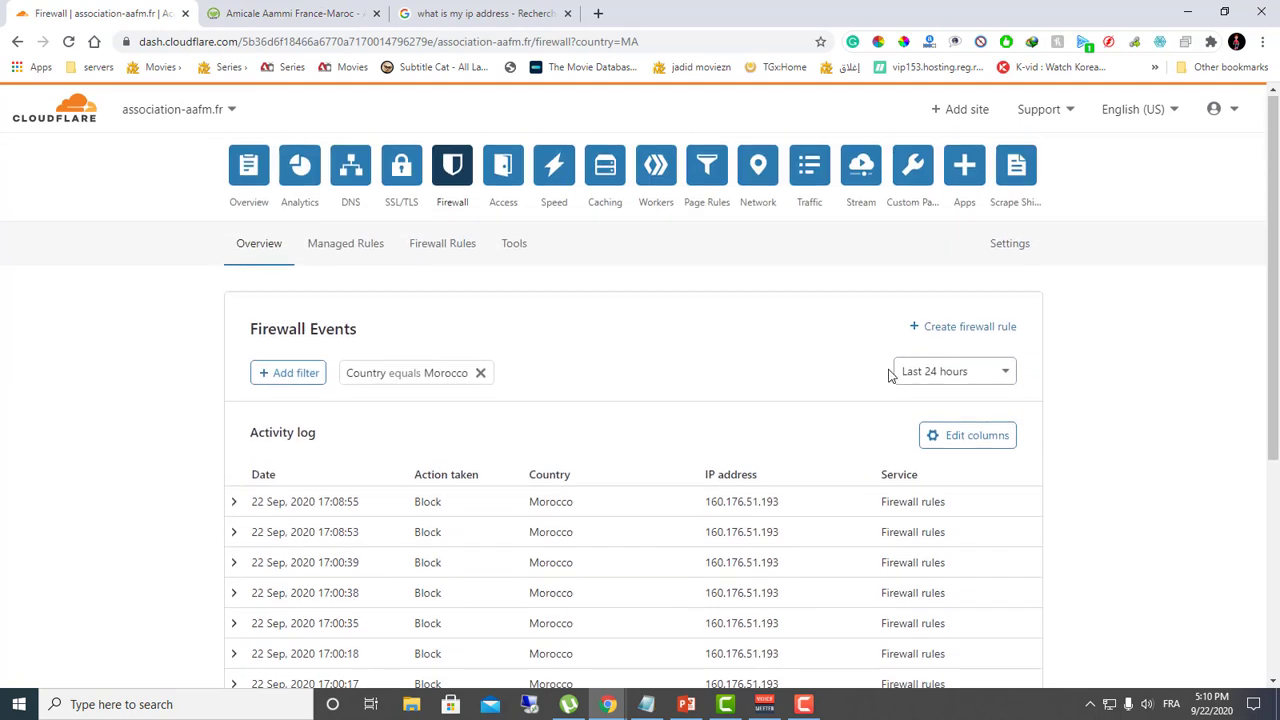
- Create the MR rule for Morocco with the Block action and deploy it
{"action": "left_click", "coordinate": [963, 333]}
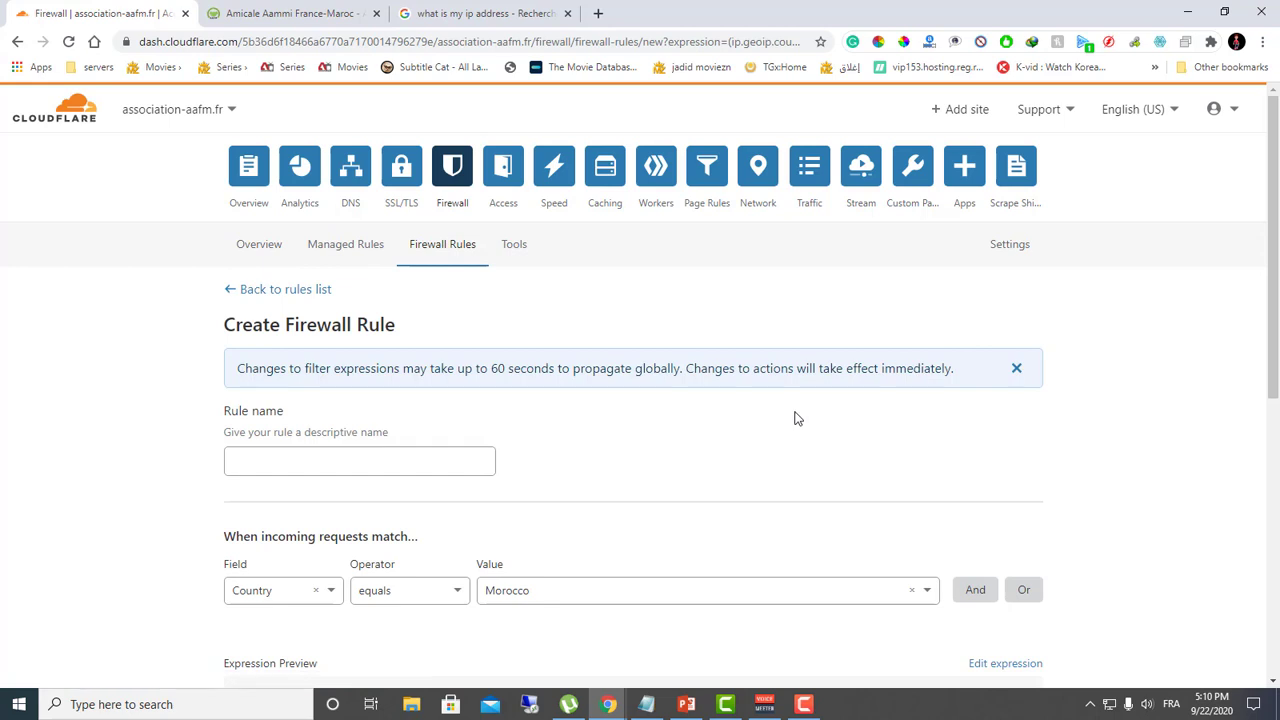
{"action": "left_click", "coordinate": [350, 465]}
{"action": "scroll", "coordinate": [342, 470], "scroll_direction": "down", "scroll_amount": 1}
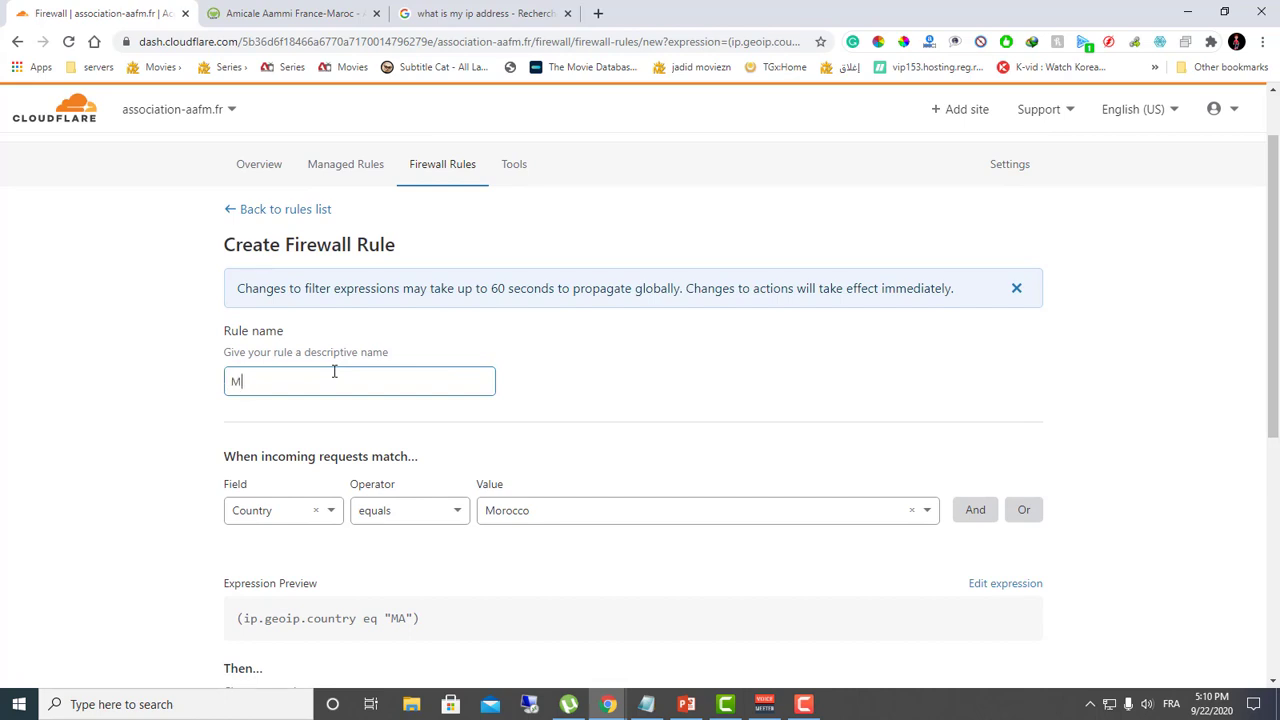
{"action": "scroll", "coordinate": [302, 441], "scroll_direction": "down", "scroll_amount": 2}
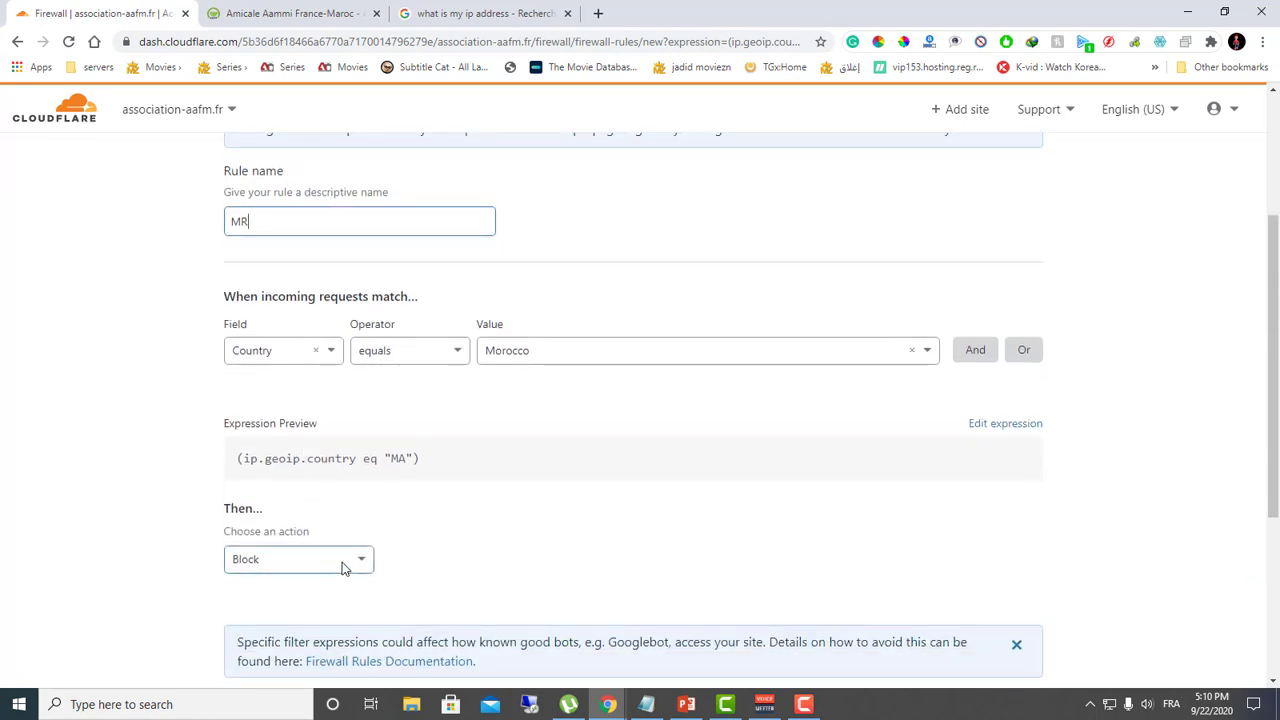
{"action": "left_click", "coordinate": [342, 568]}
{"action": "left_click", "coordinate": [363, 556]}
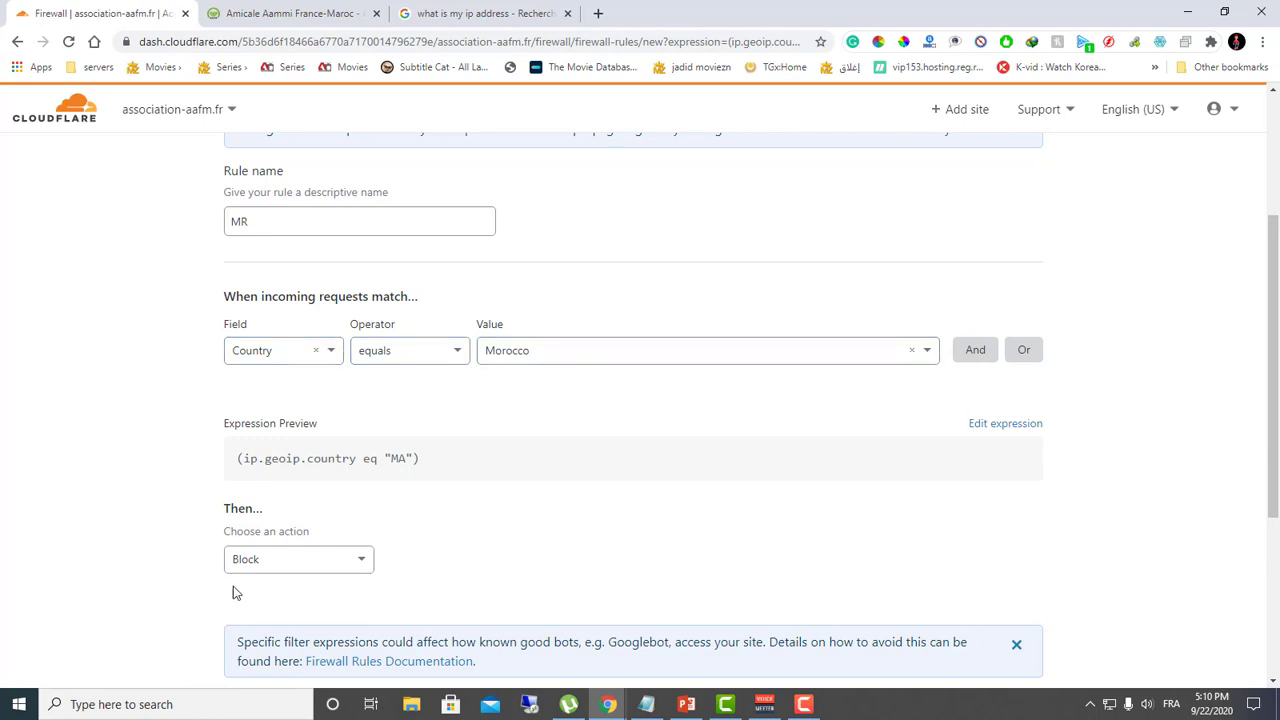
{"action": "scroll", "coordinate": [343, 569], "scroll_direction": "down", "scroll_amount": 3}
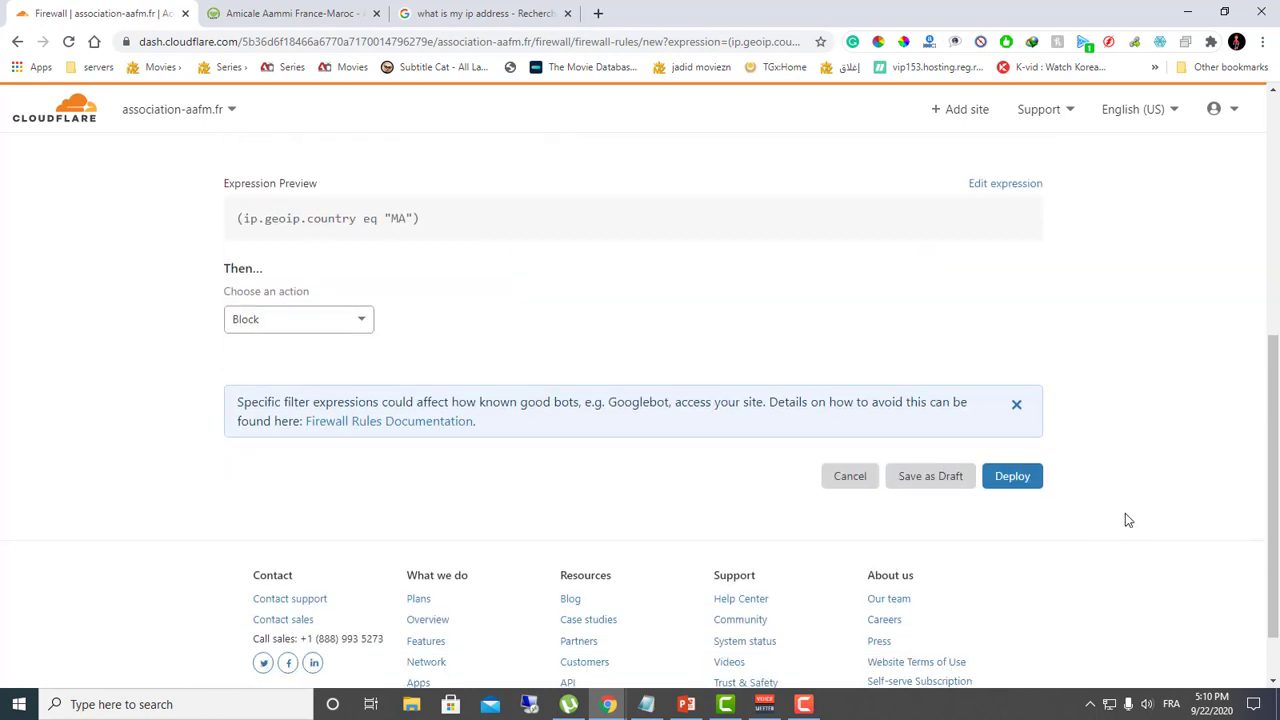
{"action": "left_click", "coordinate": [1012, 476]}
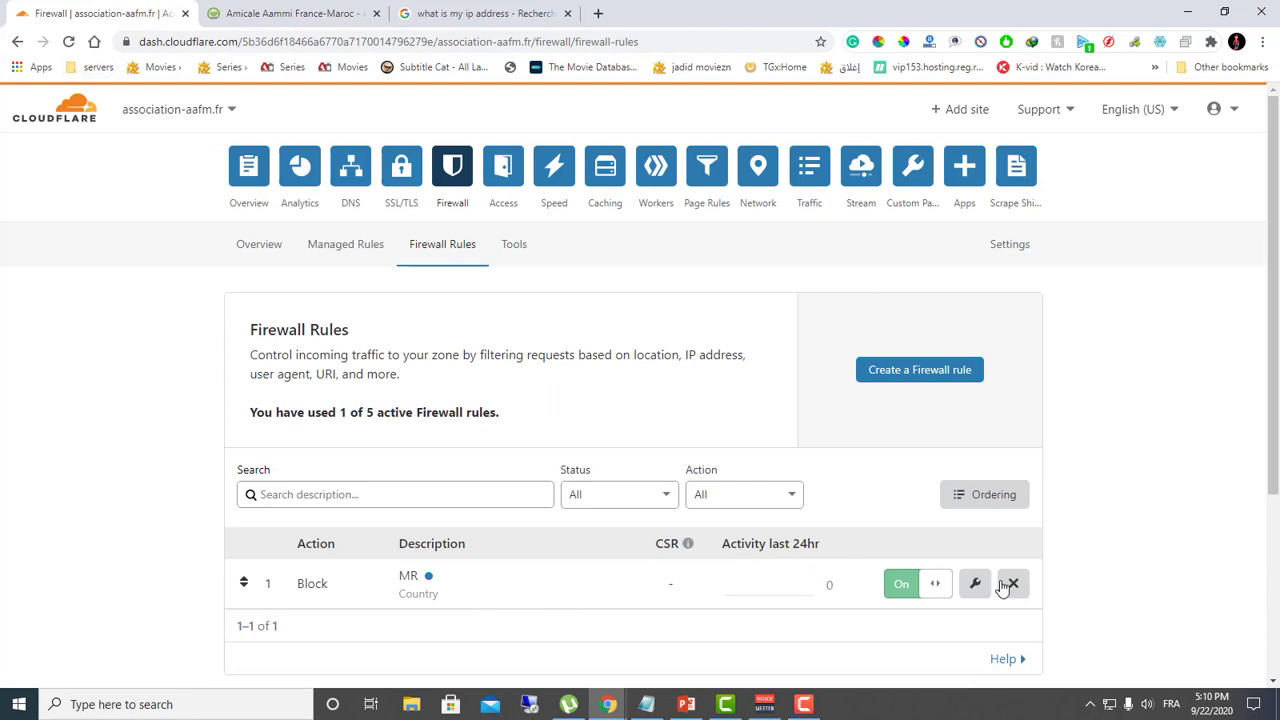
- Reload association-aafm.fr to confirm Error 1020 Access denied, then open the MR rule for editing
{"action": "left_click", "coordinate": [330, 13]}
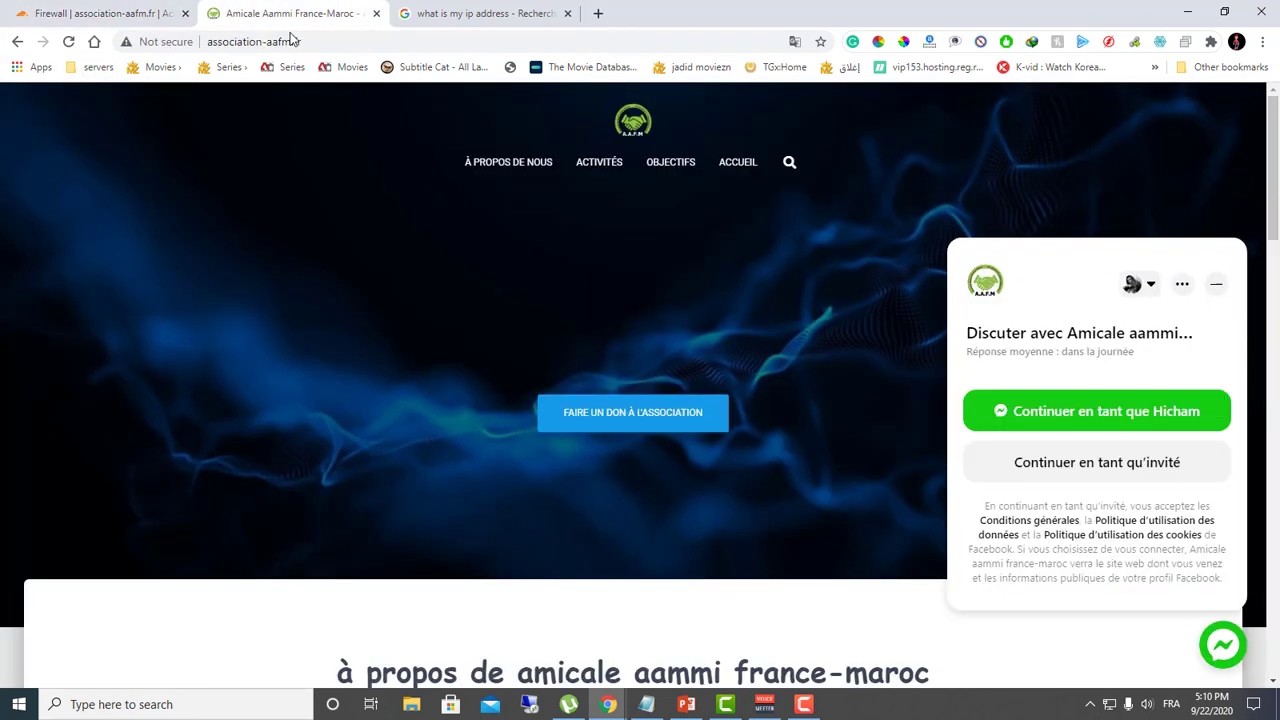
{"action": "left_click", "coordinate": [67, 43]}
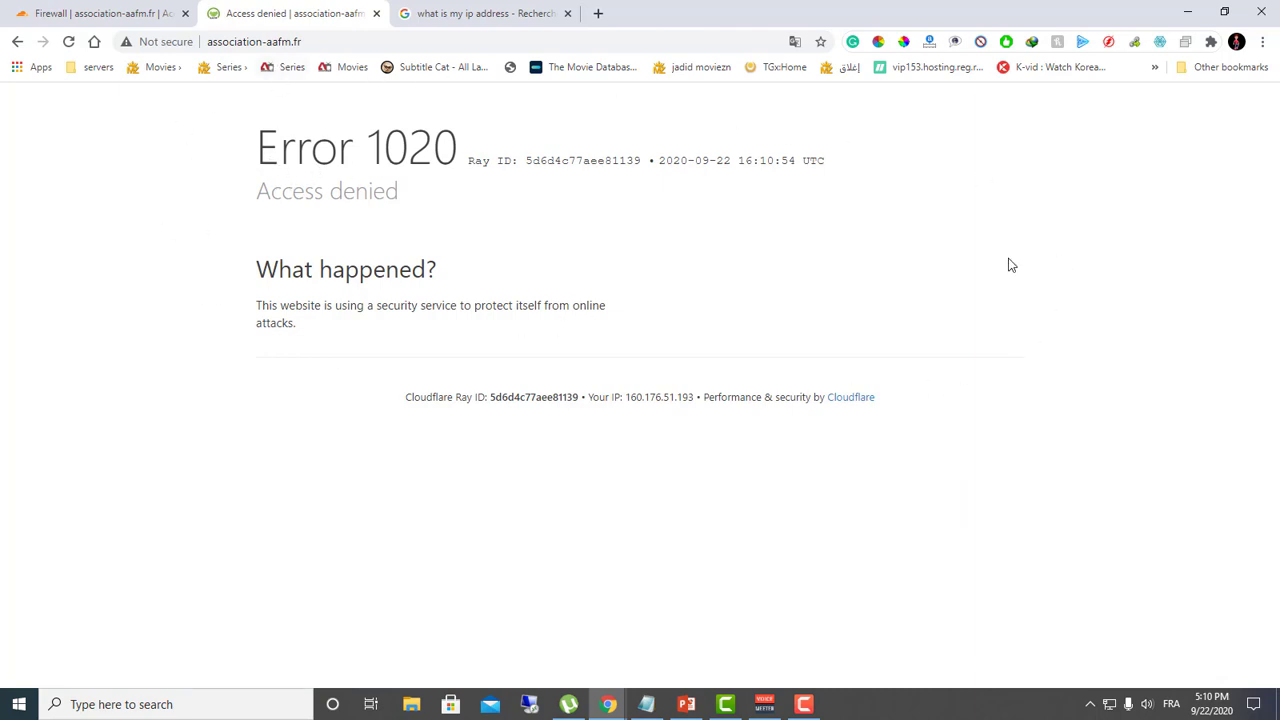
{"action": "left_click", "coordinate": [100, 13]}
{"action": "scroll", "coordinate": [421, 620], "scroll_direction": "down", "scroll_amount": 3}
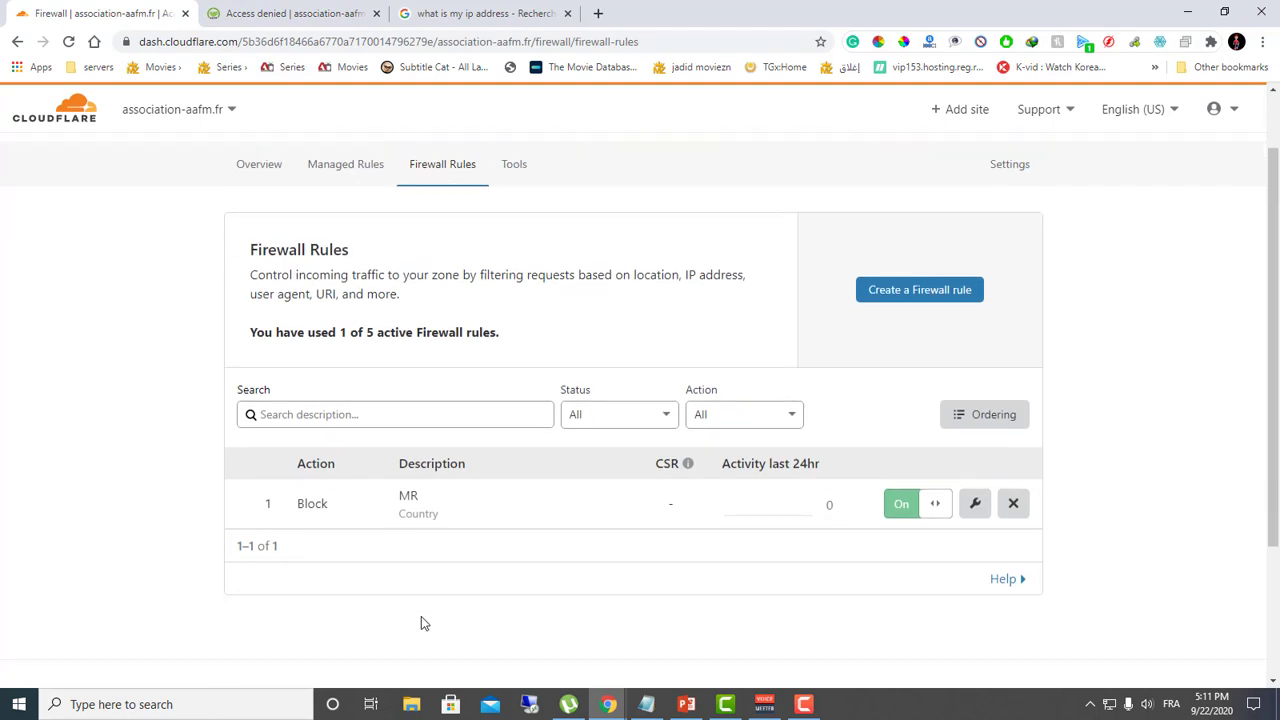
{"action": "scroll", "coordinate": [421, 620], "scroll_direction": "up", "scroll_amount": 1}
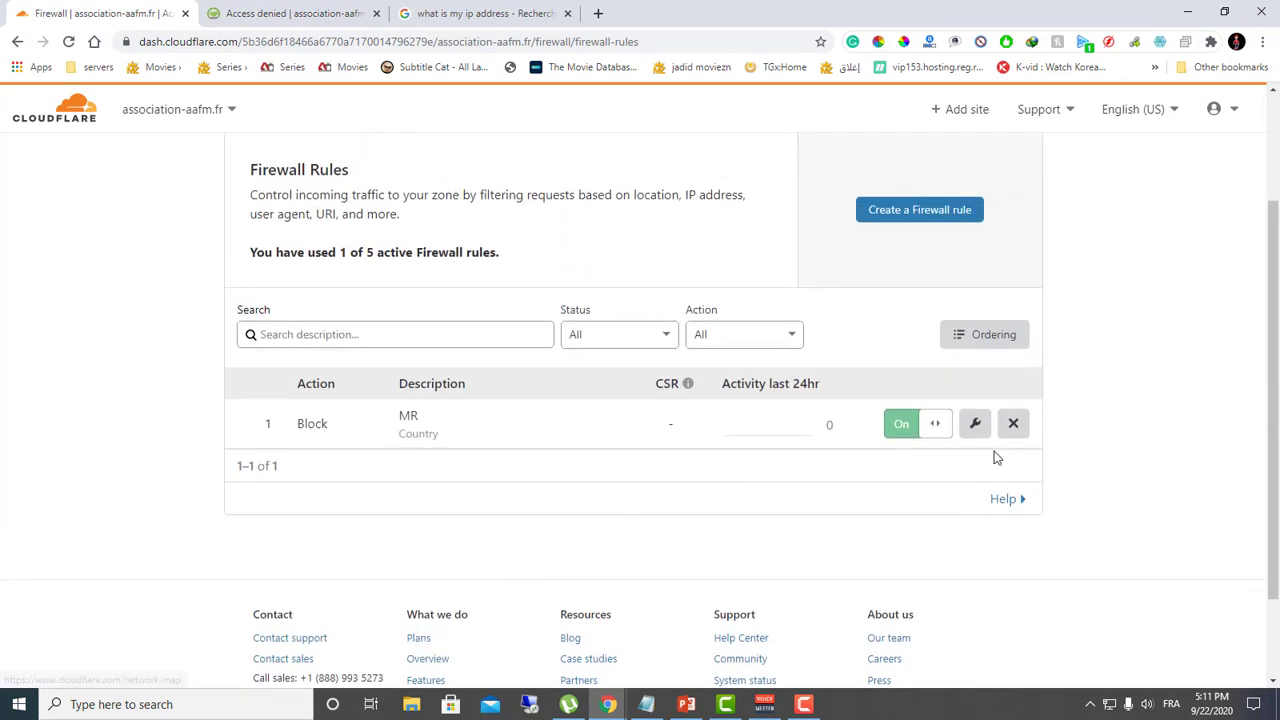
{"action": "left_click", "coordinate": [975, 424]}
- Replace Block with JS Challenge as the MR rule's action and save the Morocco rule
{"action": "scroll", "coordinate": [358, 538], "scroll_direction": "down", "scroll_amount": 4}
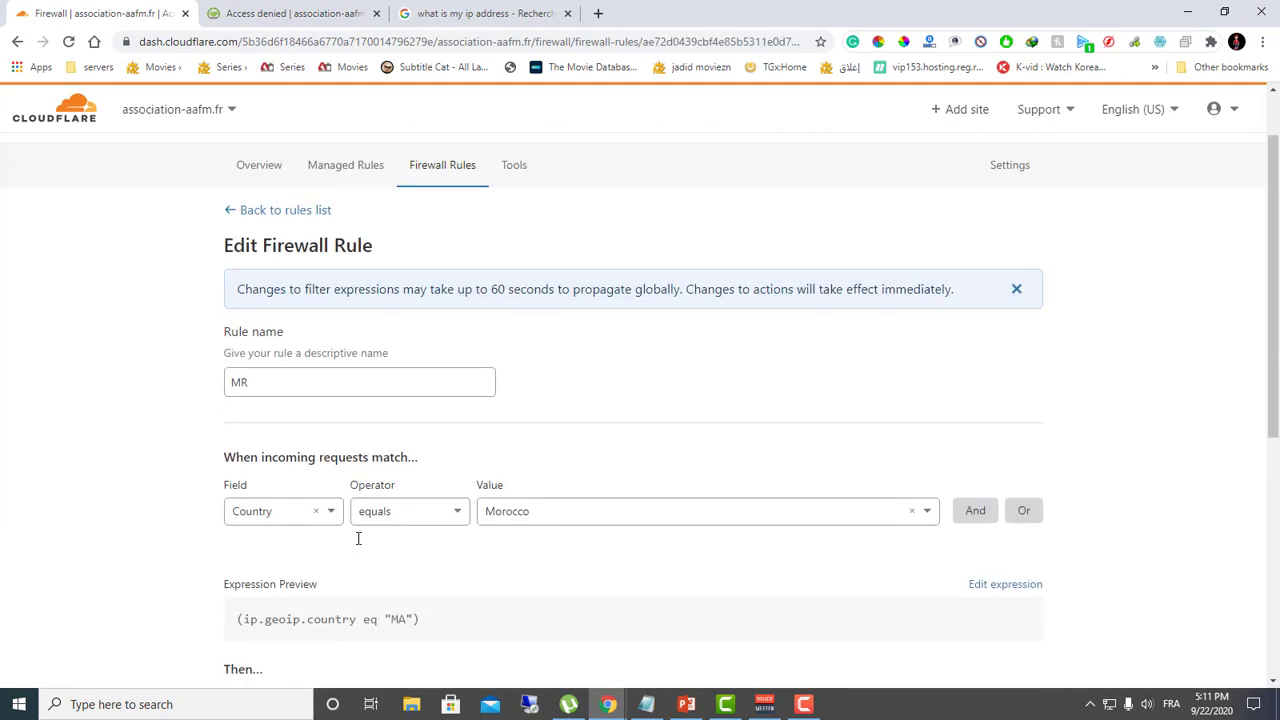
{"action": "left_click", "coordinate": [351, 563]}
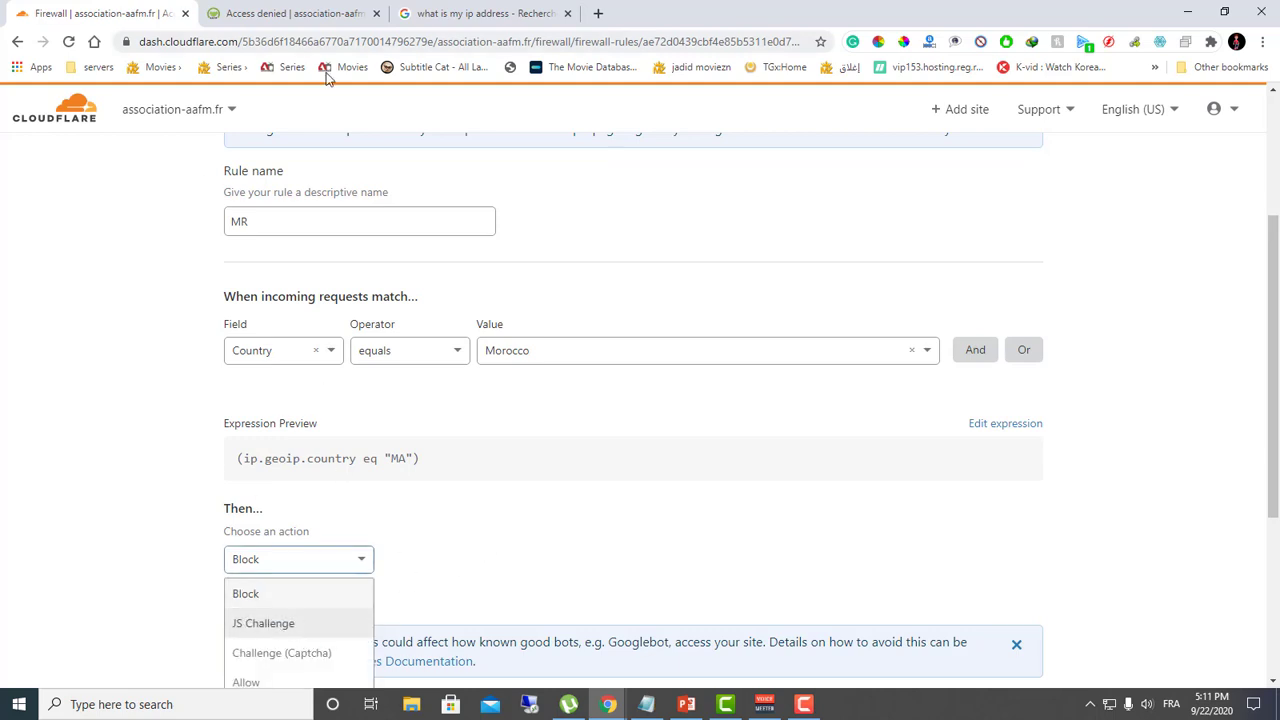
{"action": "left_click", "coordinate": [266, 626]}
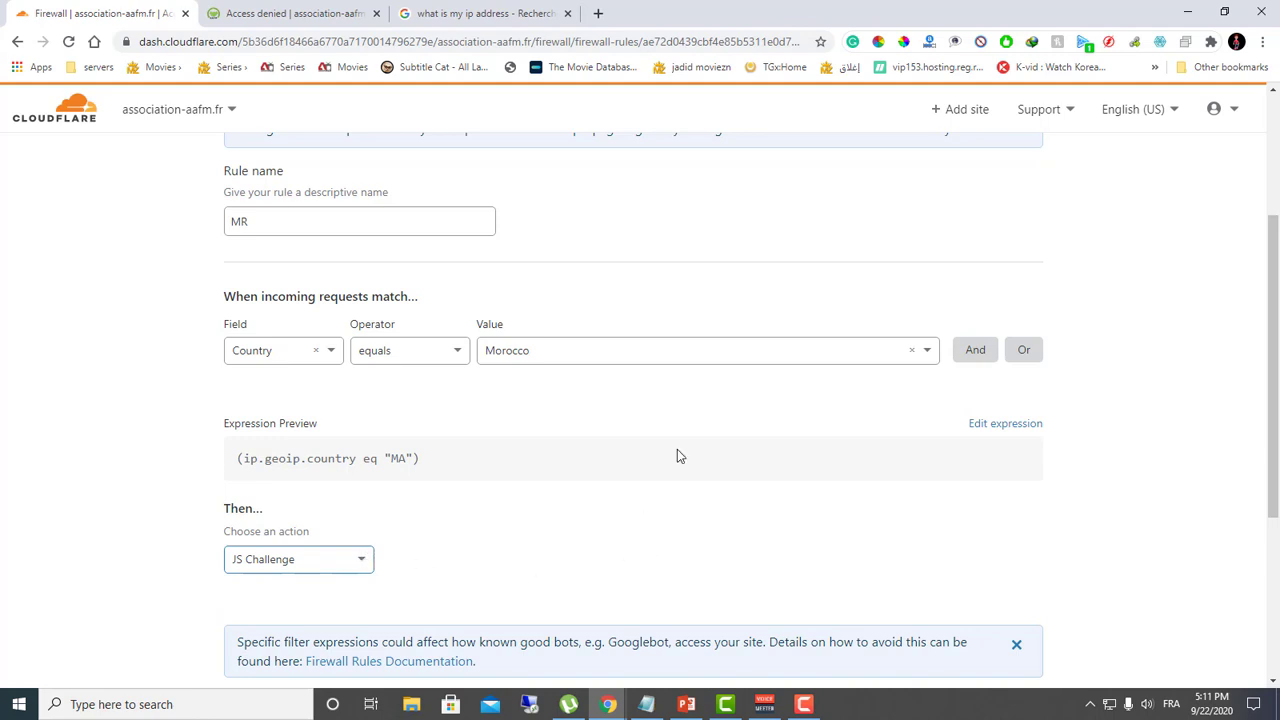
{"action": "scroll", "coordinate": [929, 411], "scroll_direction": "down", "scroll_amount": 3}
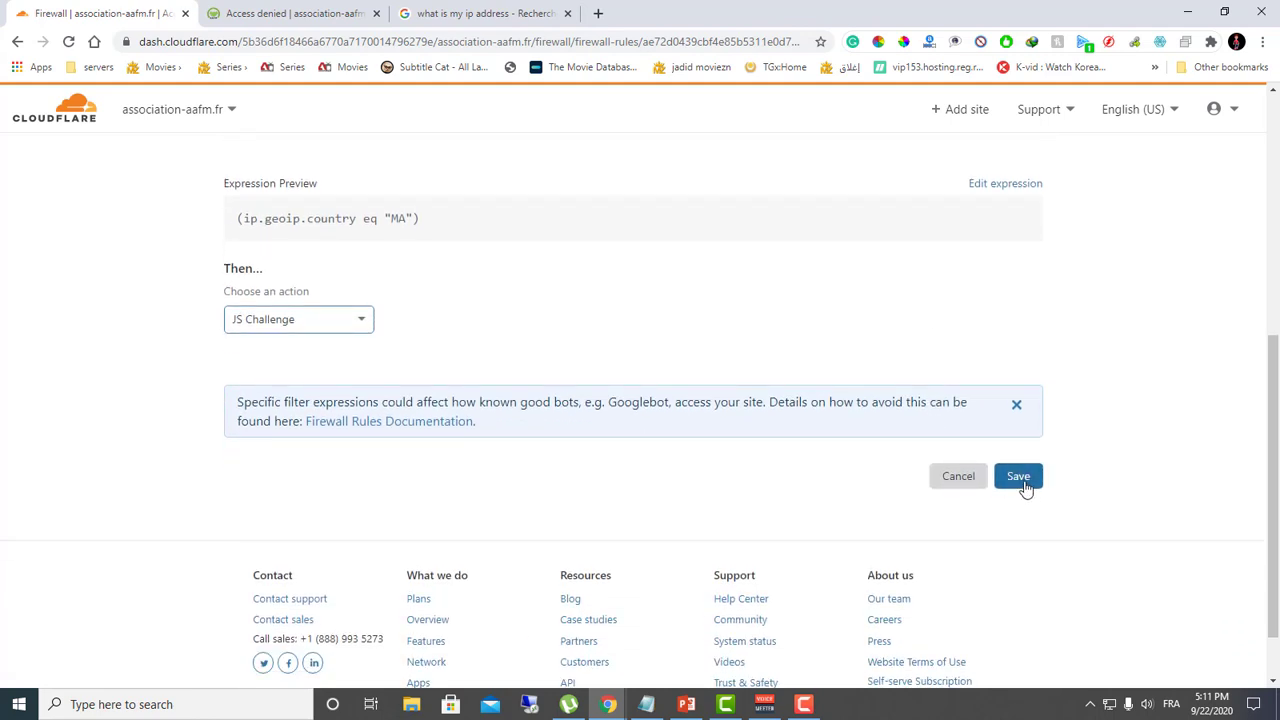
{"action": "left_click", "coordinate": [1019, 477]}
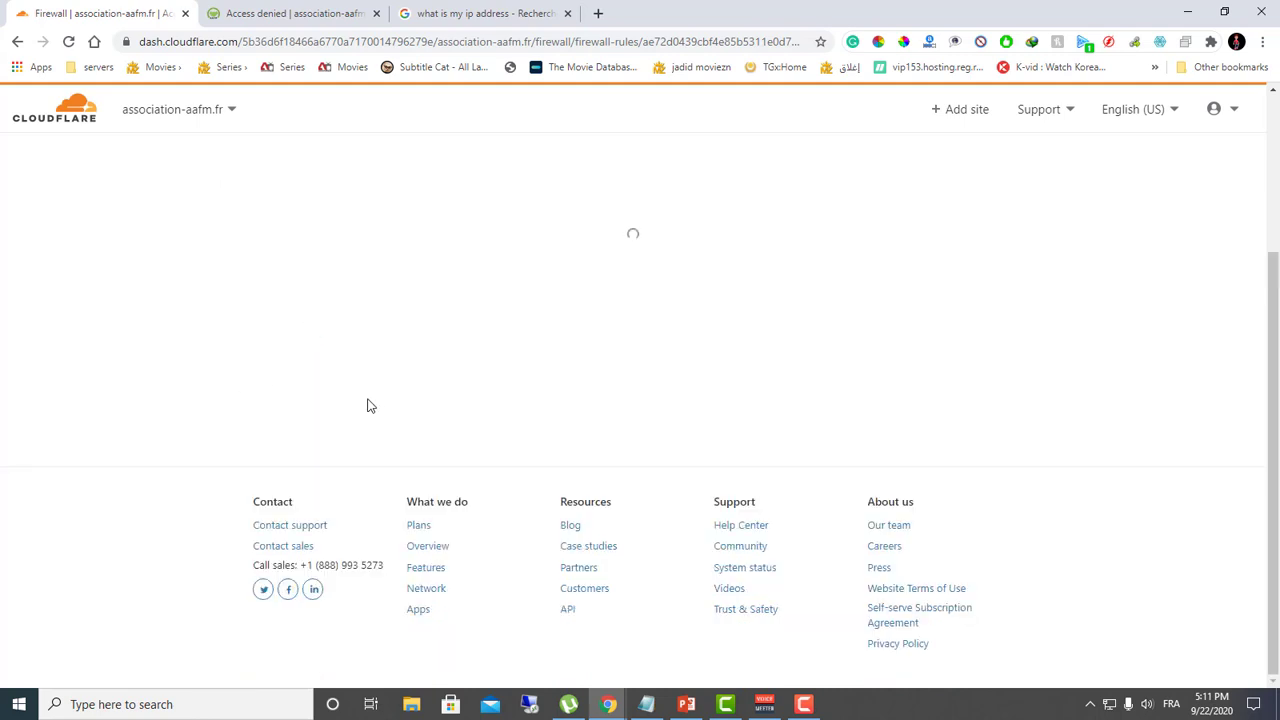
- Reload association-aafm.fr to confirm it passes the JS browser check, then return to the firewall rules
{"action": "left_click", "coordinate": [265, 13]}
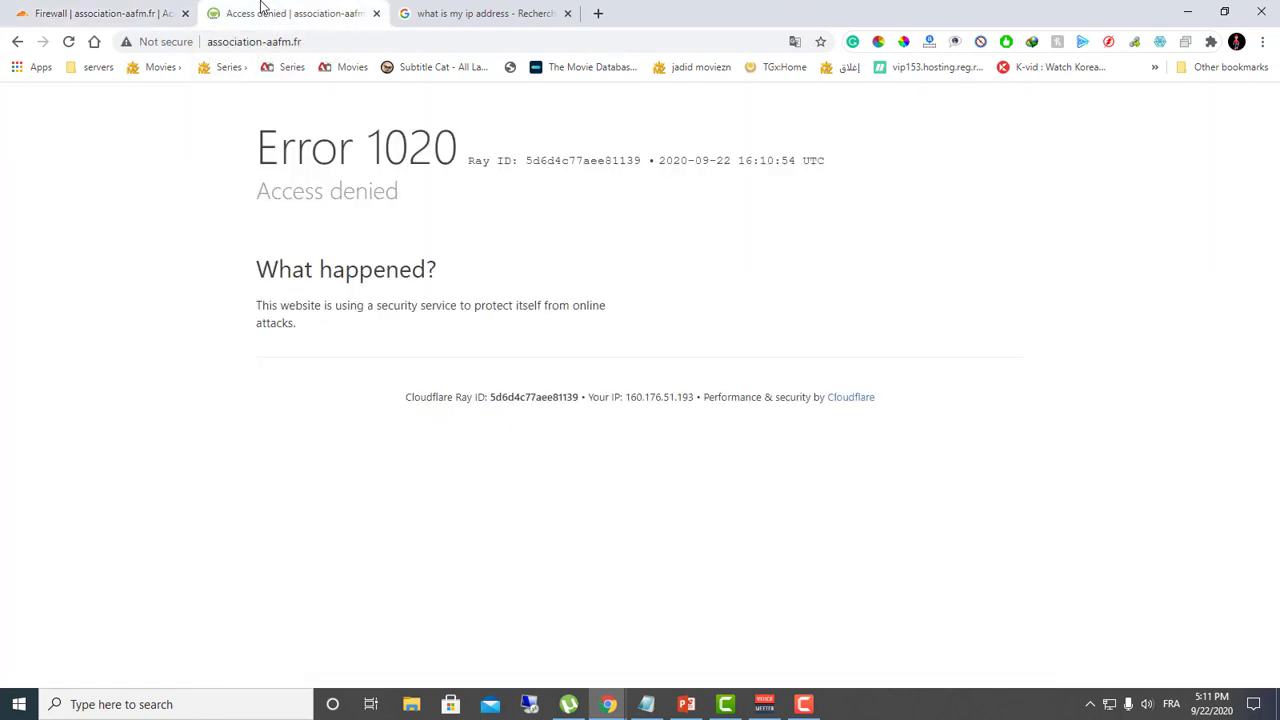
{"action": "left_click", "coordinate": [68, 43]}
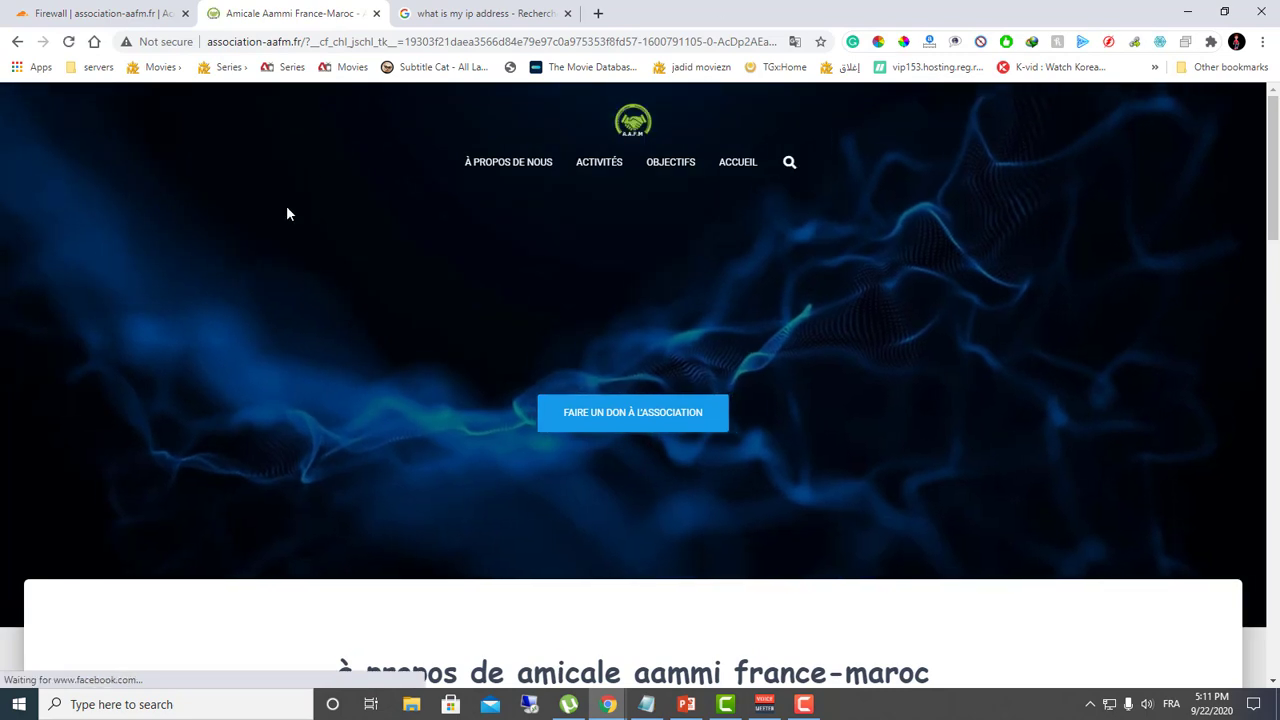
{"action": "left_click", "coordinate": [116, 10]}
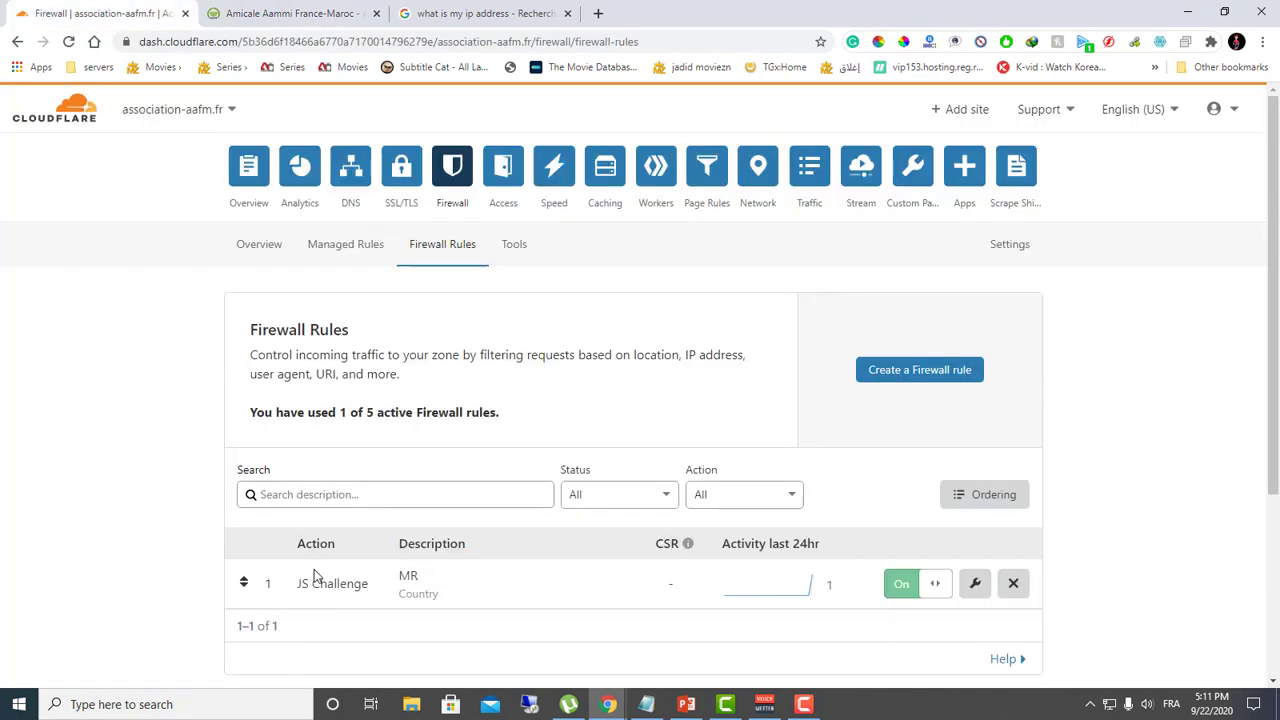
- Edit the MR rule to use Challenge (Captcha) instead of JS Challenge and save it
{"action": "scroll", "coordinate": [322, 568], "scroll_direction": "down", "scroll_amount": 3}
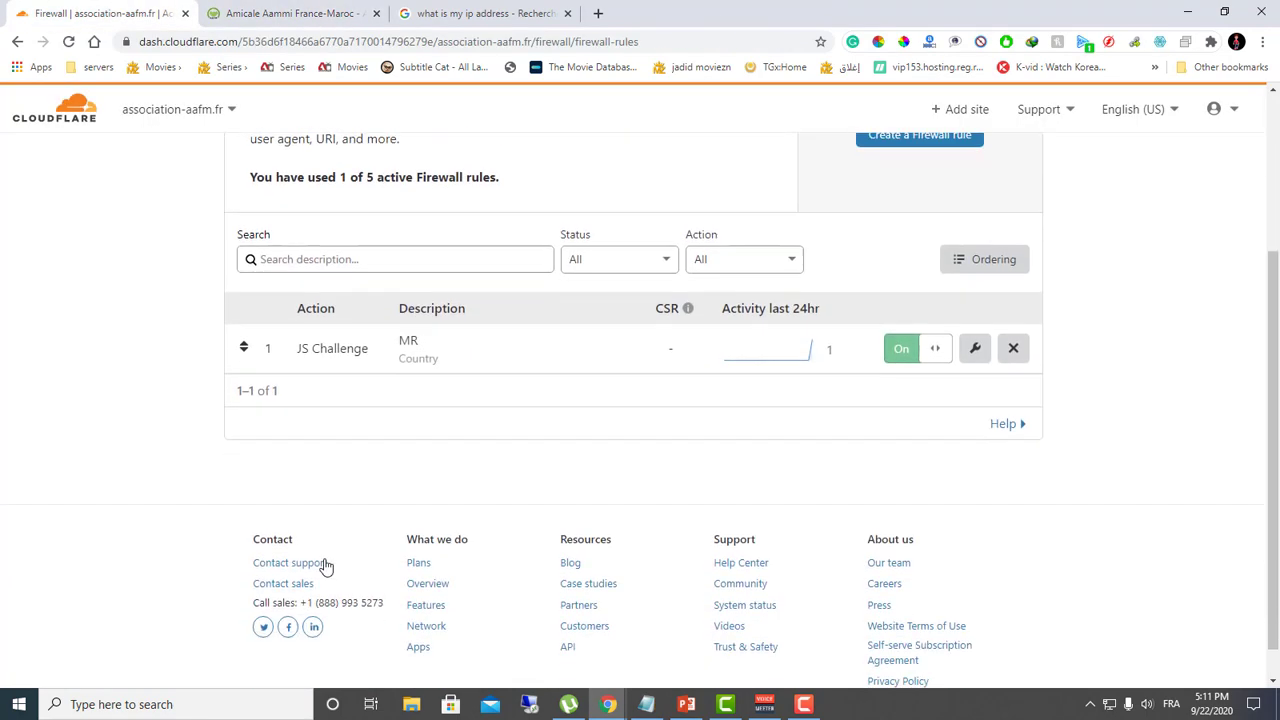
{"action": "left_click", "coordinate": [983, 346]}
{"action": "scroll", "coordinate": [403, 606], "scroll_direction": "down", "scroll_amount": 2}
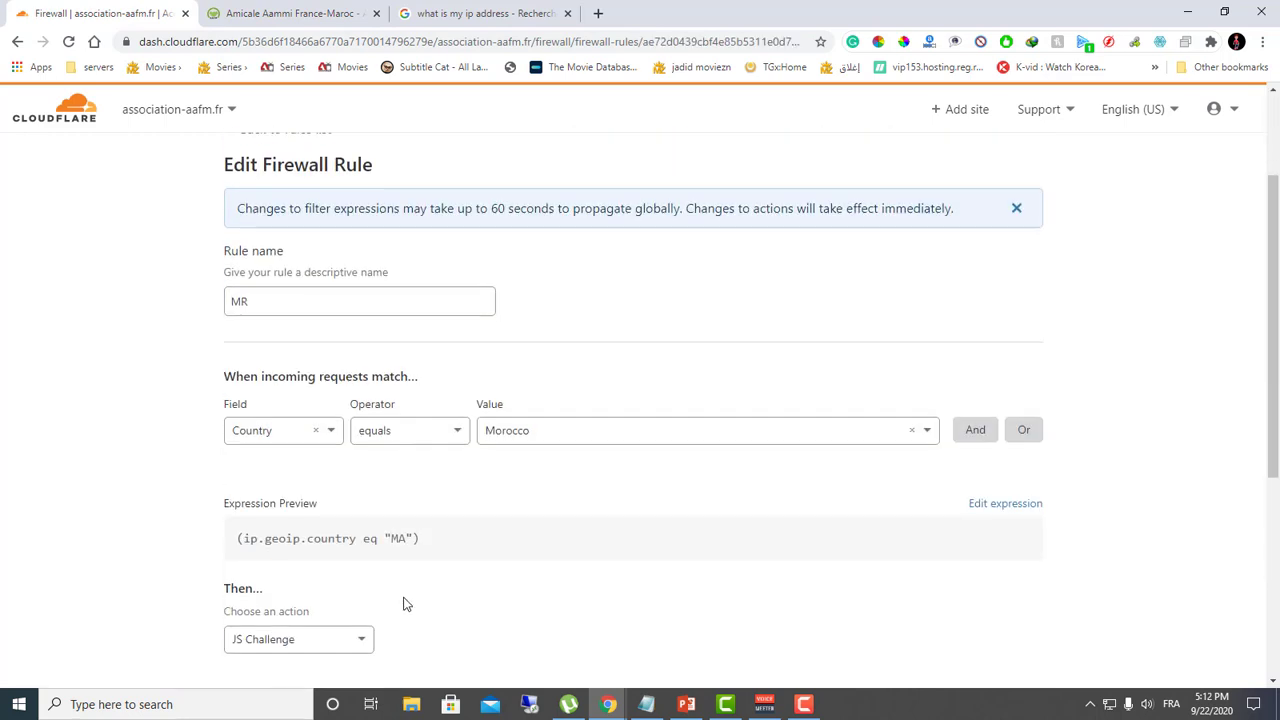
{"action": "left_click", "coordinate": [345, 558]}
{"action": "scroll", "coordinate": [317, 614], "scroll_direction": "down", "scroll_amount": 1}
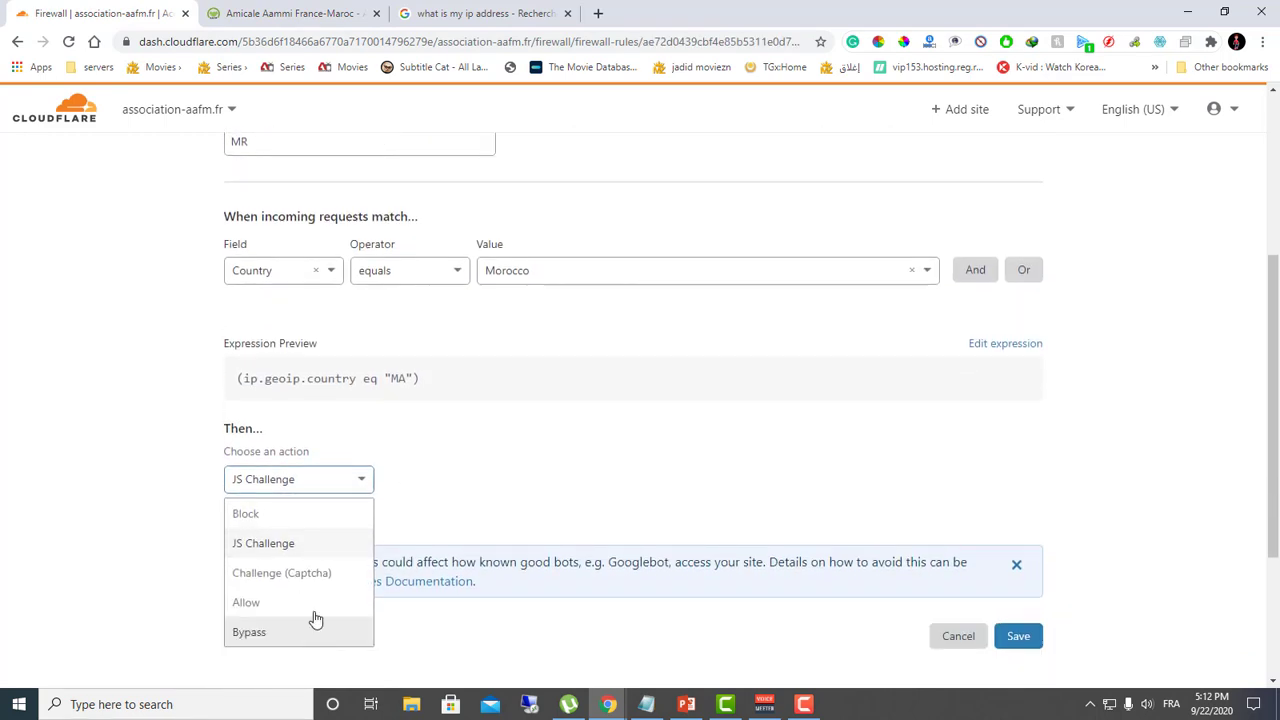
{"action": "left_click", "coordinate": [310, 574]}
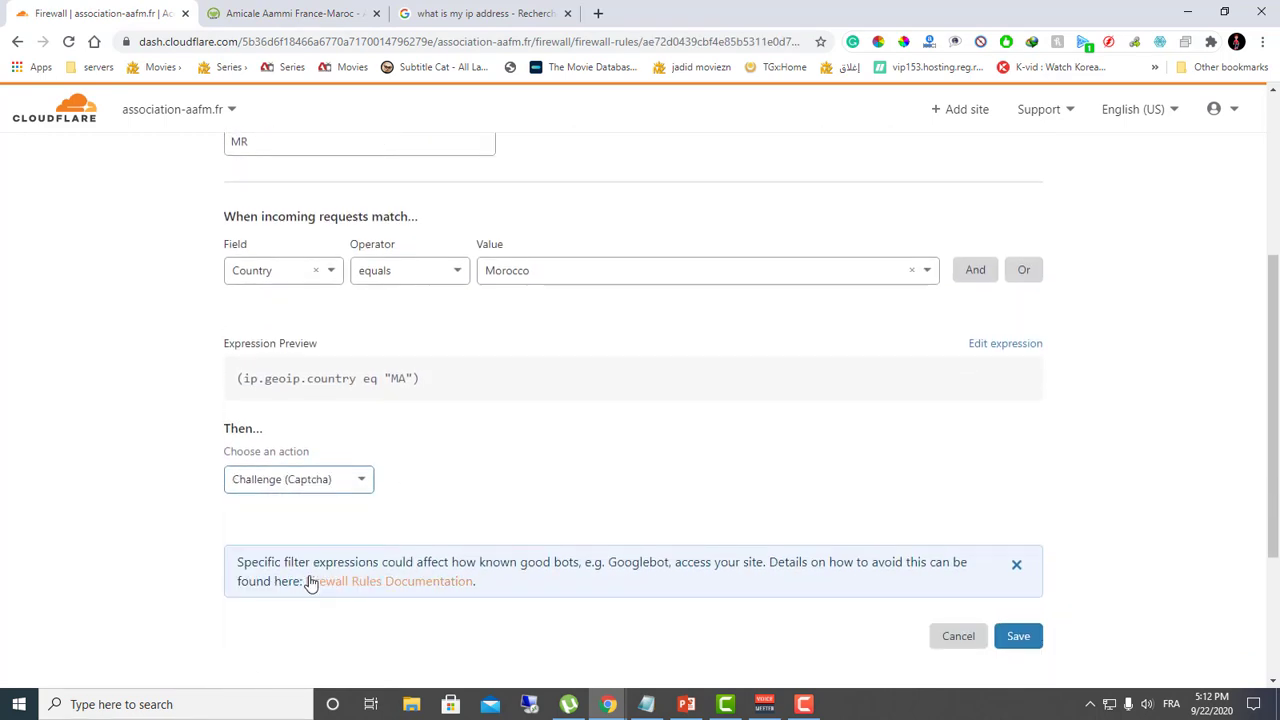
{"action": "left_click", "coordinate": [1034, 648]}
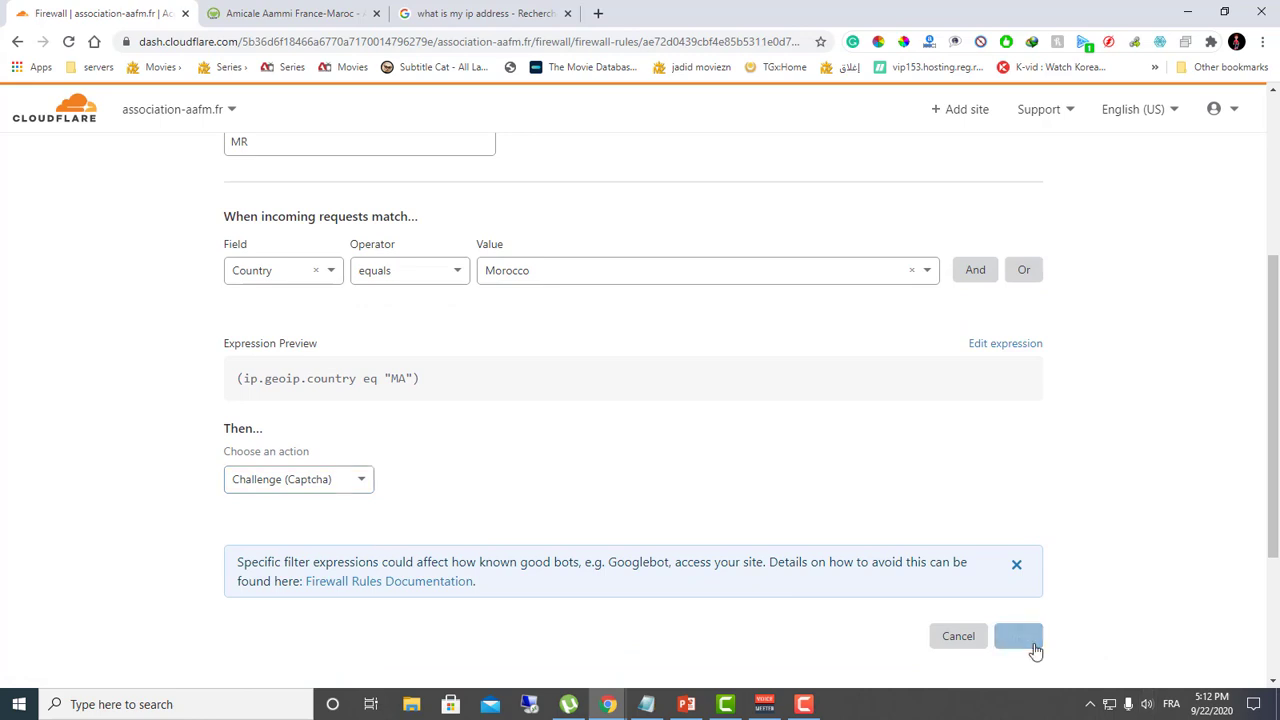
{"action": "left_click", "coordinate": [322, 8]}
{"action": "left_click", "coordinate": [86, 10]}
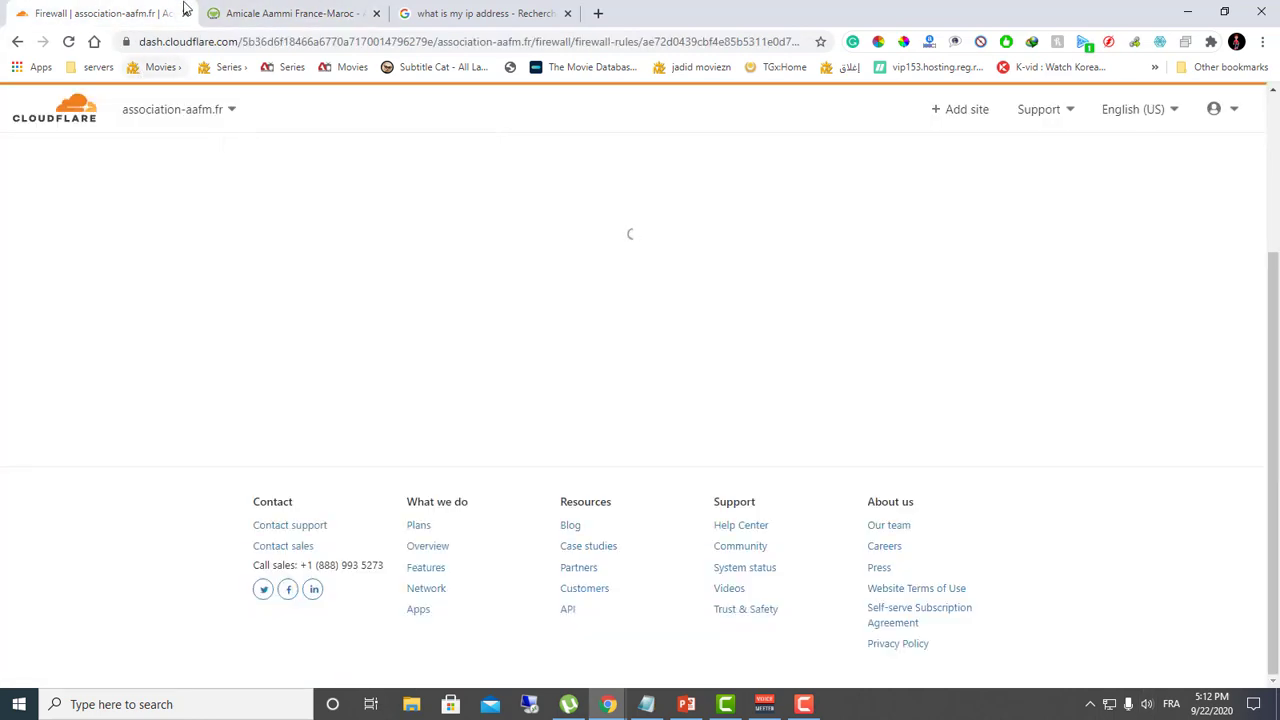
- Reload association-aafm.fr, confirming form resubmission, to bring up the hCaptcha 'One more step' check
{"action": "left_click", "coordinate": [245, 8]}
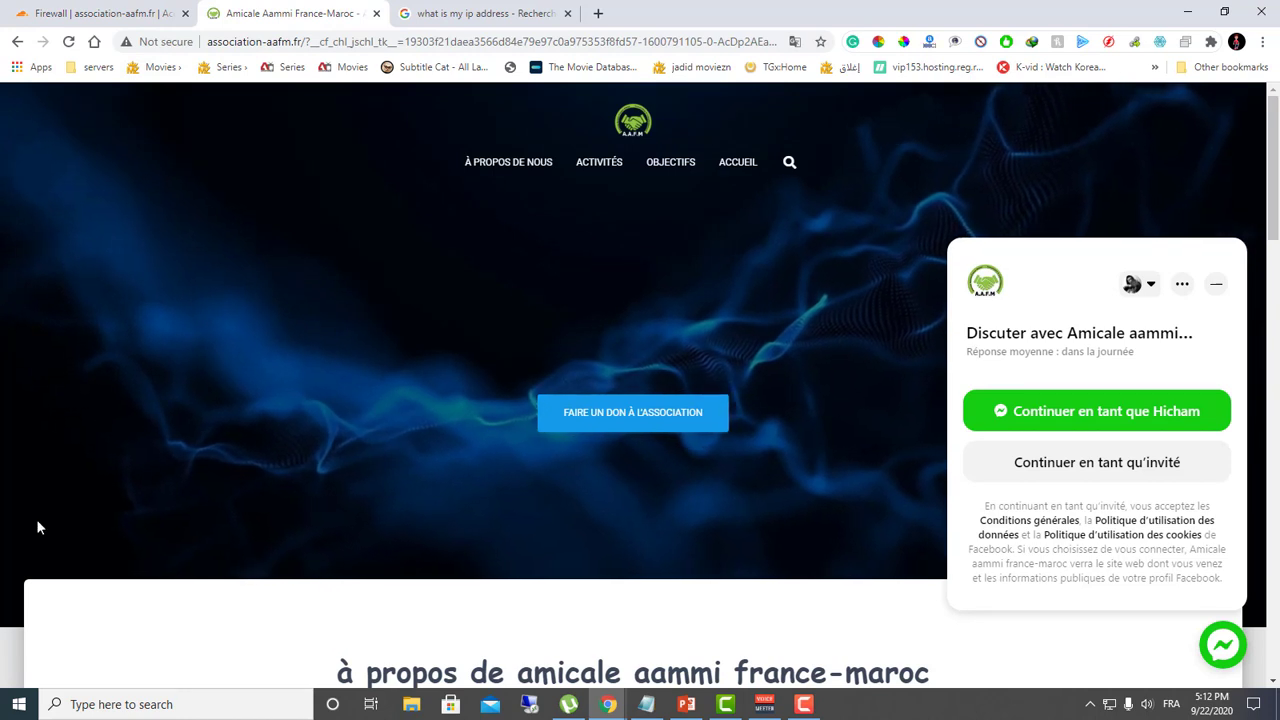
{"action": "left_click", "coordinate": [69, 42]}
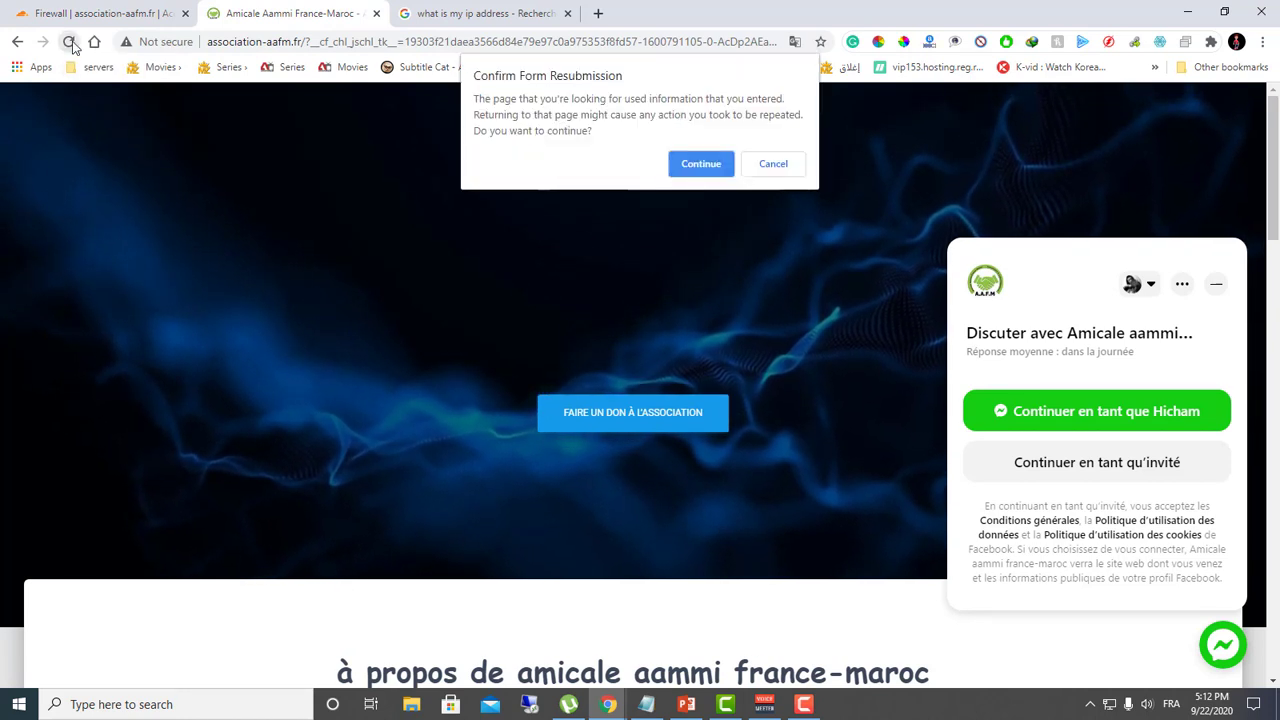
{"action": "left_click", "coordinate": [700, 166]}
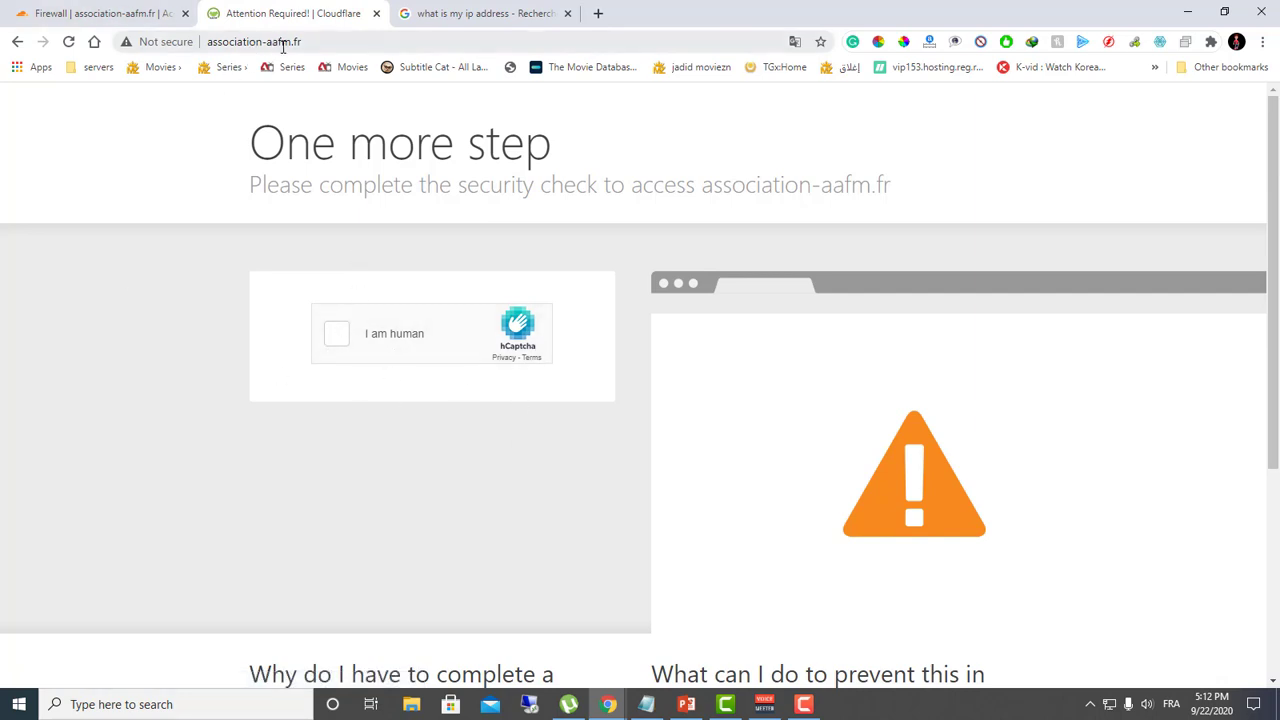
{"action": "left_click", "coordinate": [352, 44]}
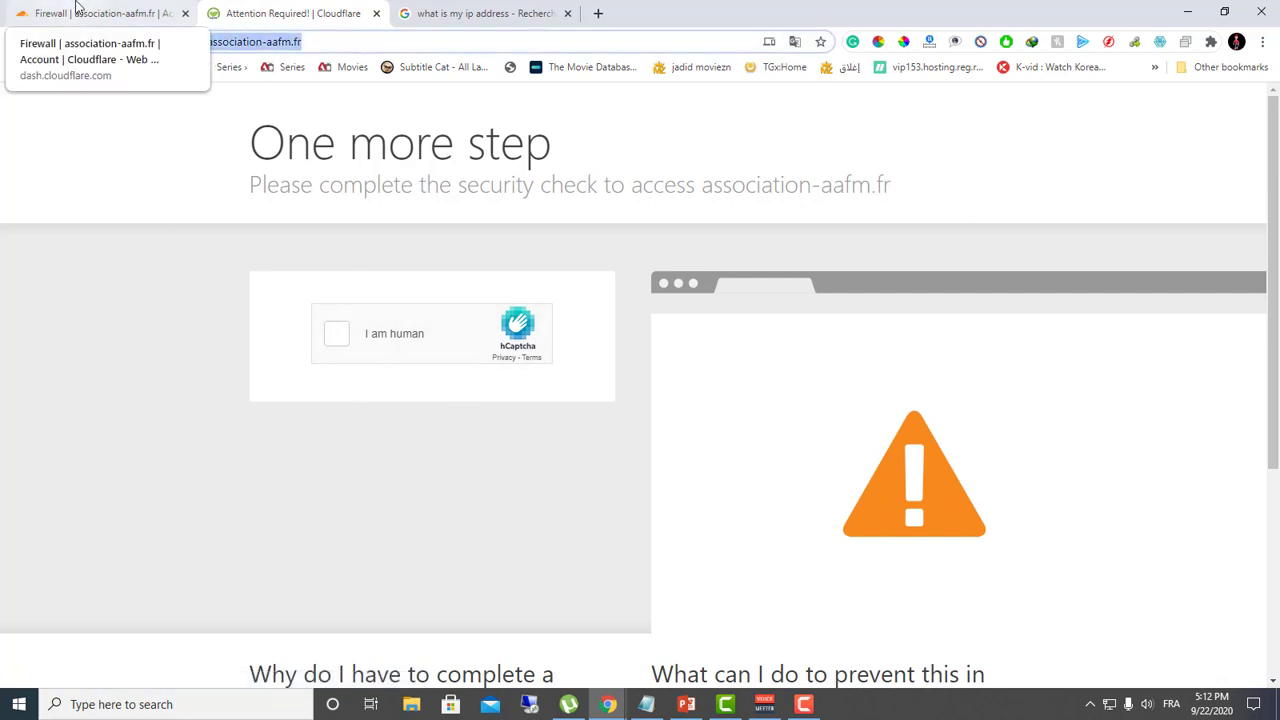